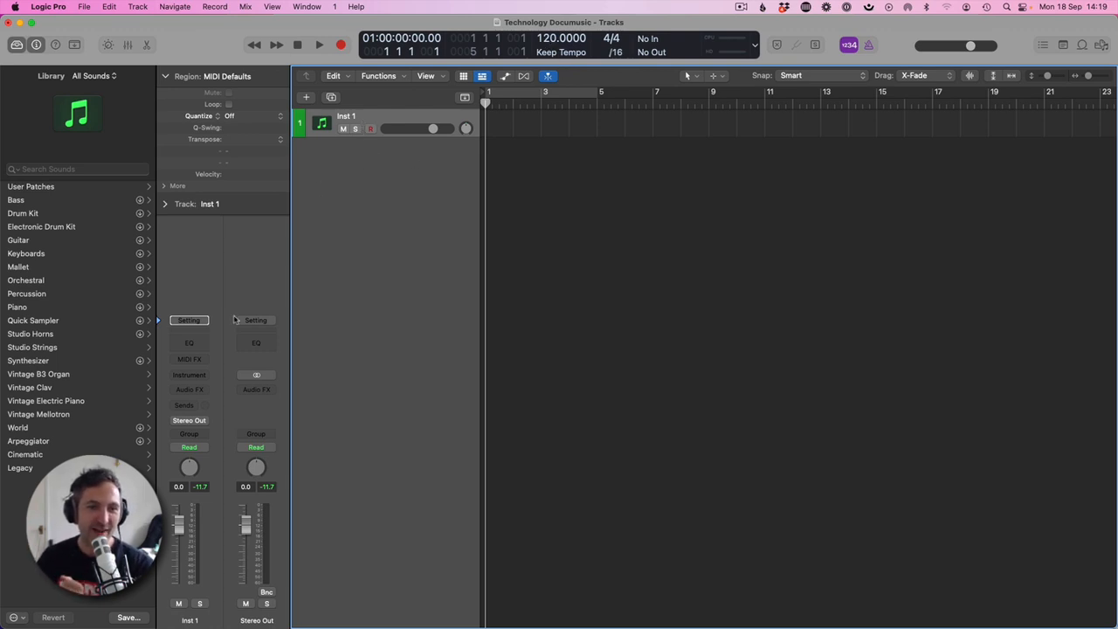
Load Kontakt as a stereo software instrument on the Inst 1 track
click(202, 377)
mouse_move(262, 410)
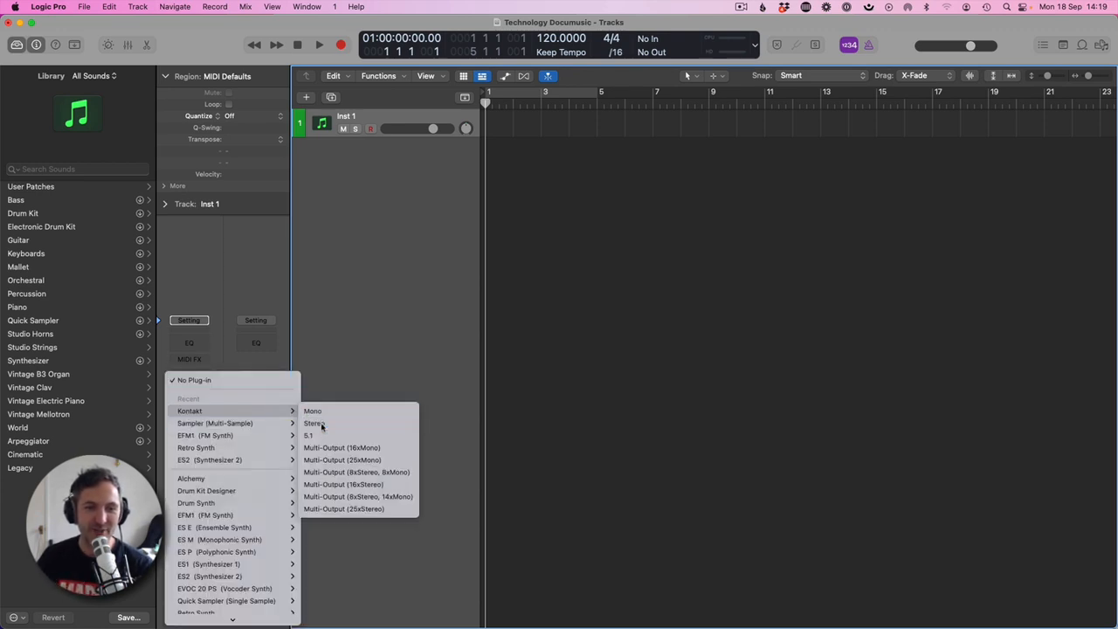
click(320, 423)
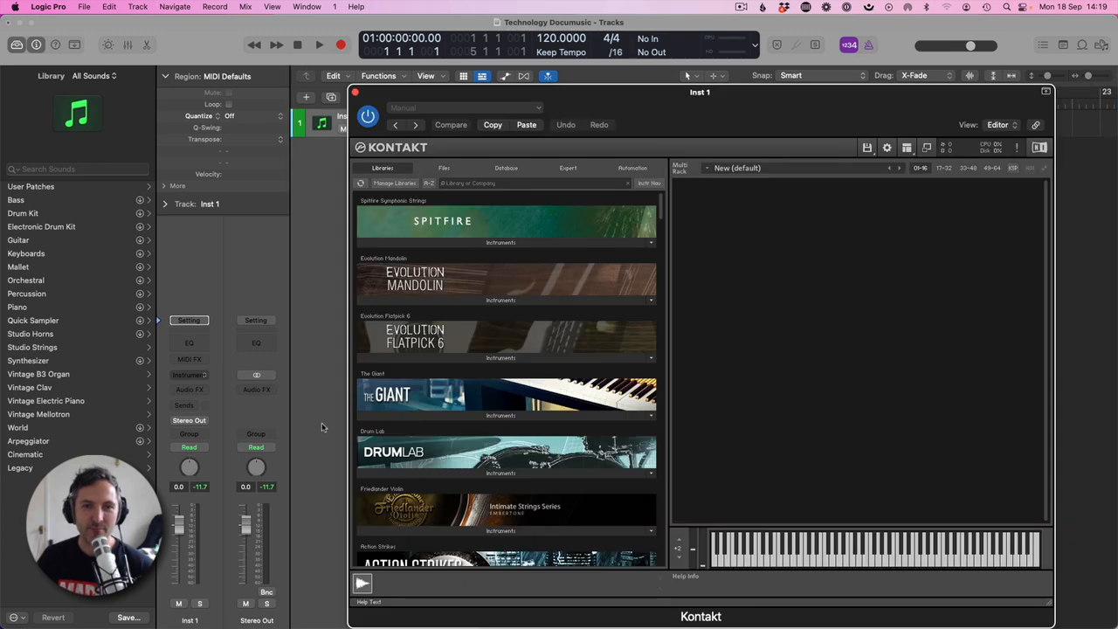
Filter the Kontakt libraries by "keys" and load Hybrid Keys 2.0.nki, keeping the whole instrument in view
text(keys)
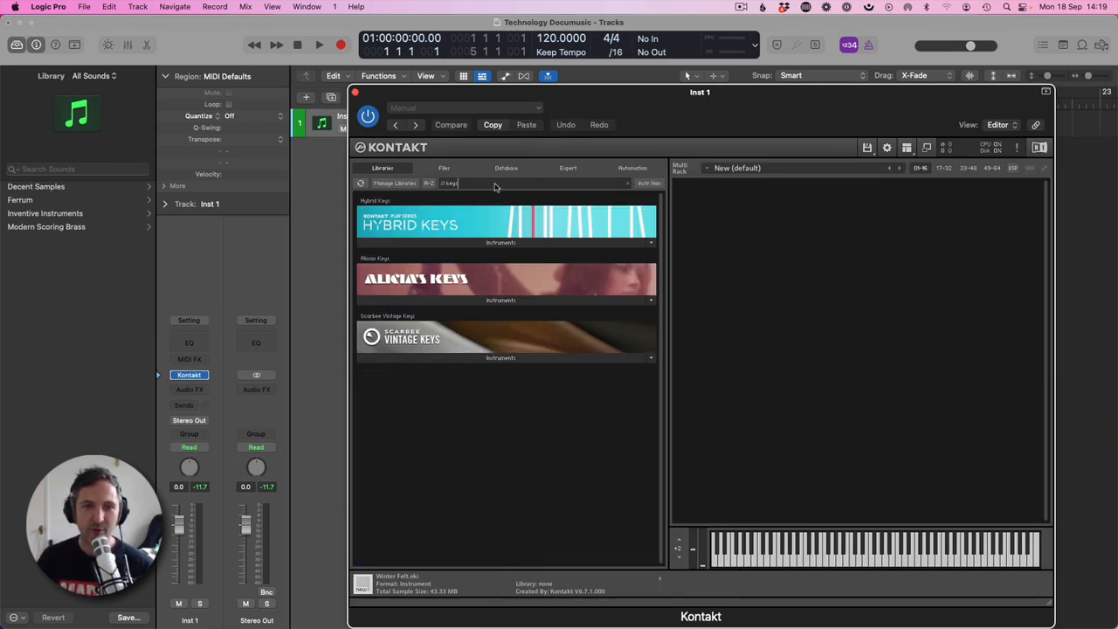
click(489, 244)
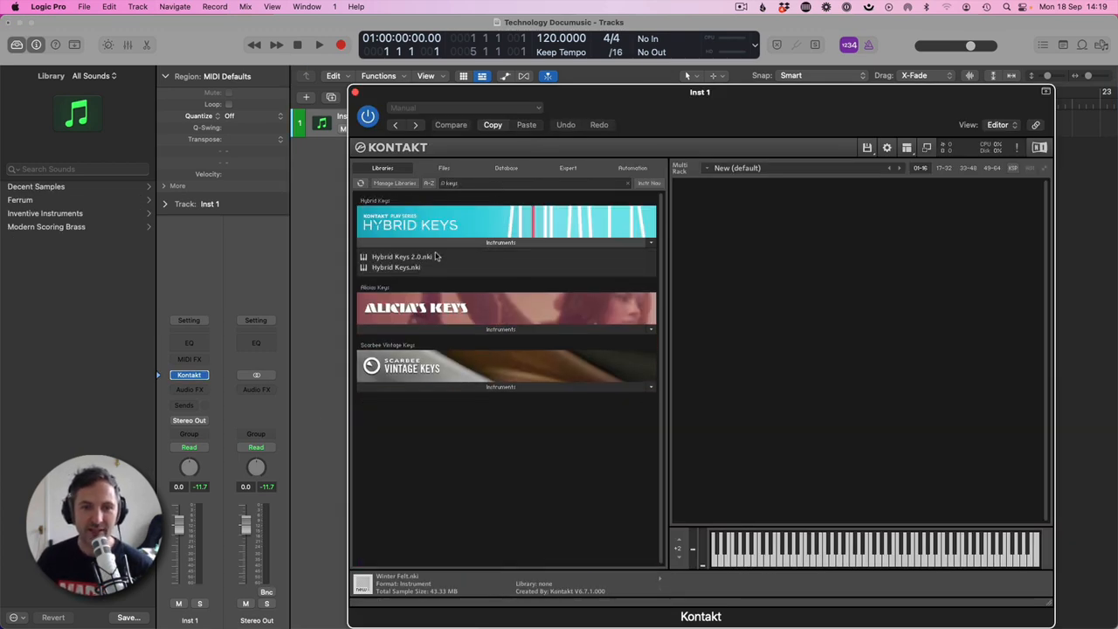
double_click(418, 258)
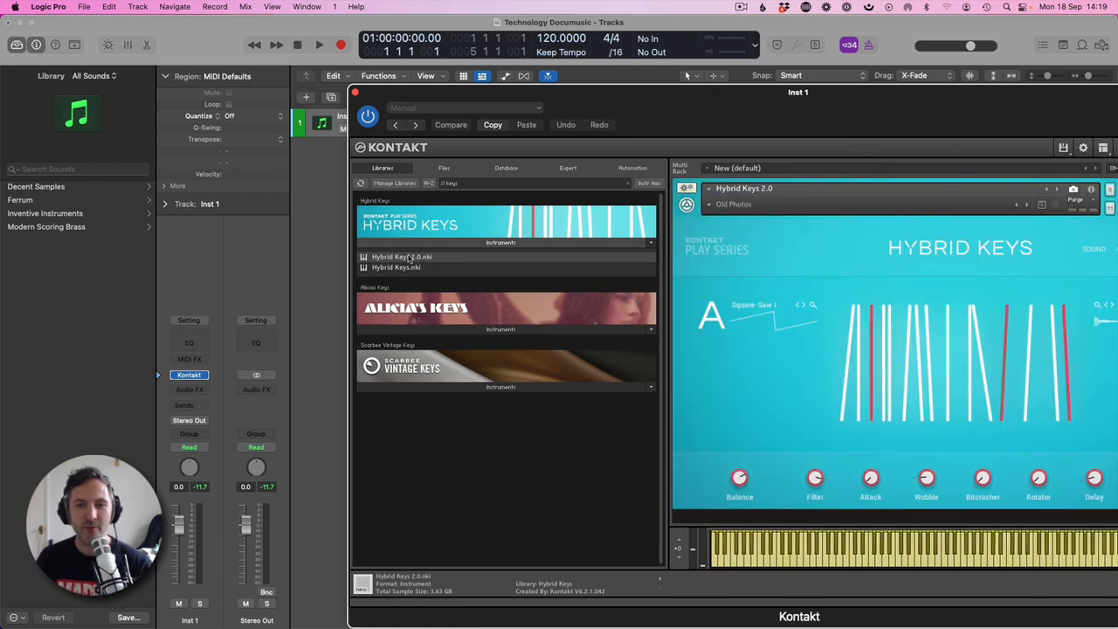
drag(580, 91, 356, 89)
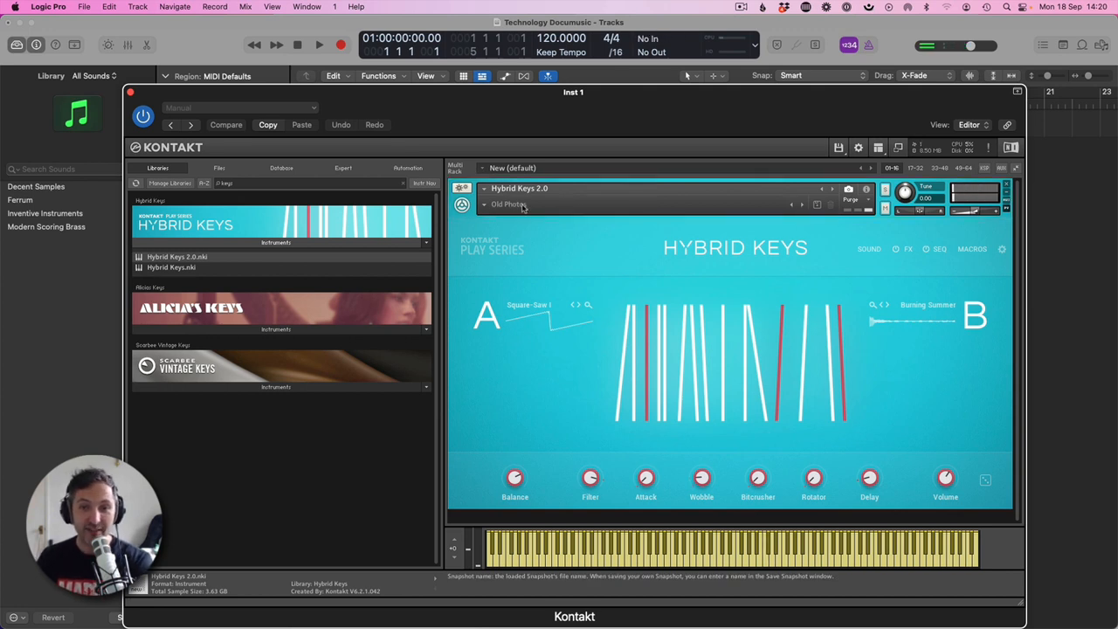
Browse the Hybrid Keys 2.0 snapshots, advance to Sands Of Time and close the Kontakt window
click(486, 206)
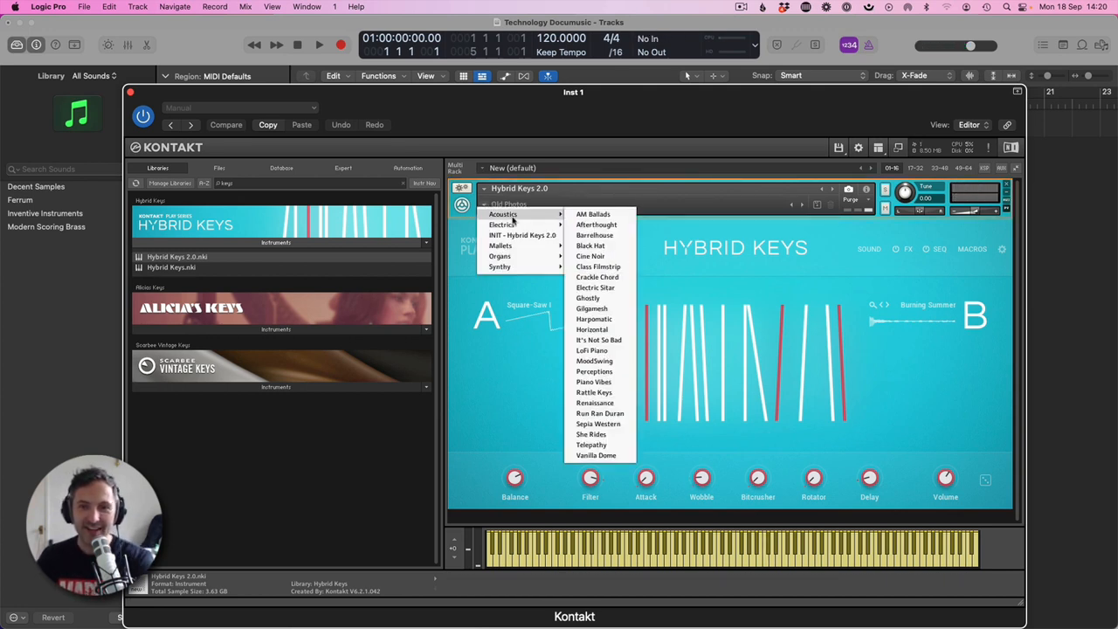
mouse_move(512, 224)
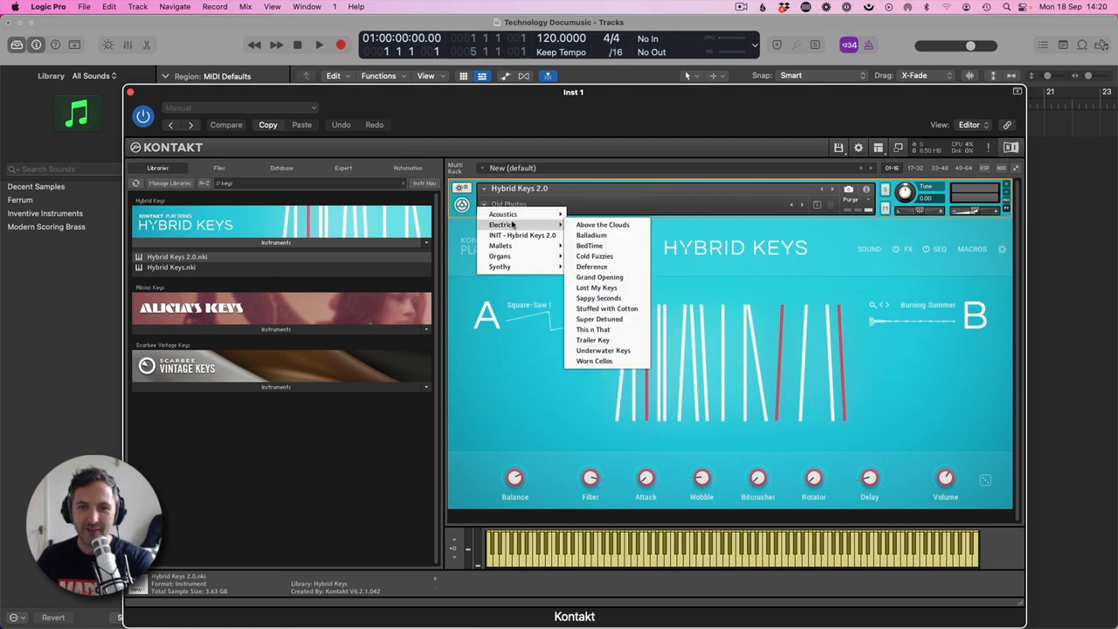
mouse_move(519, 246)
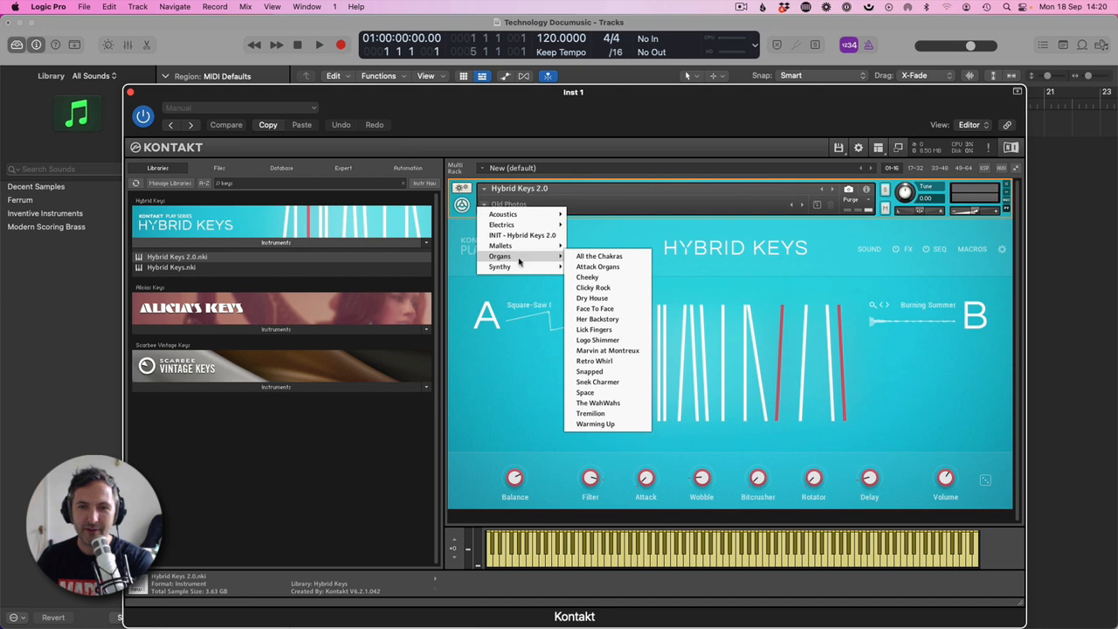
click(523, 324)
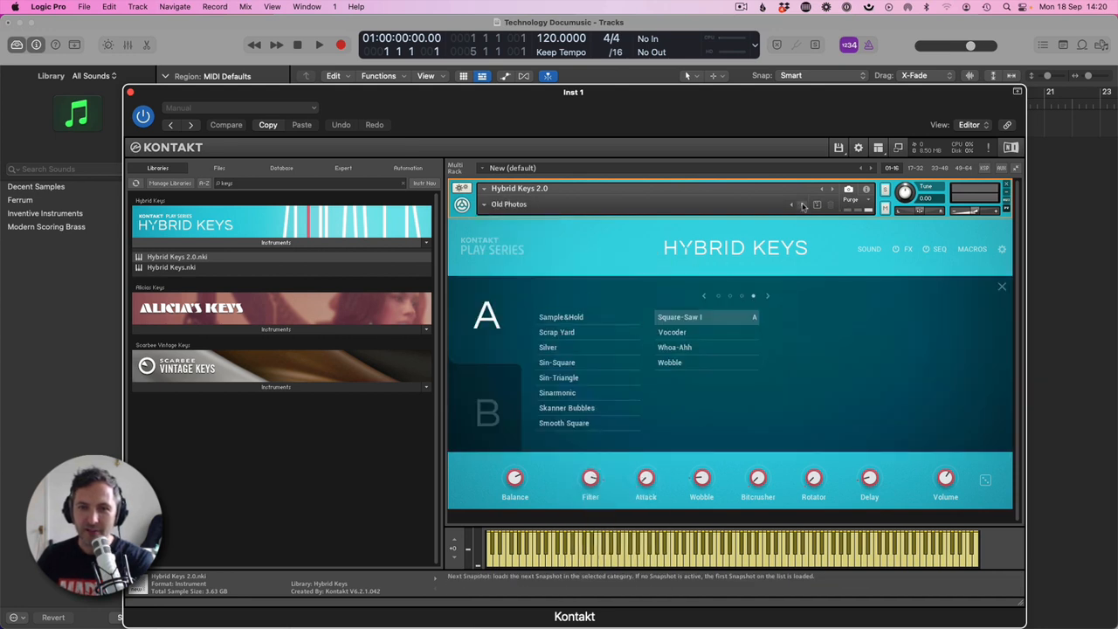
click(801, 205)
click(802, 206)
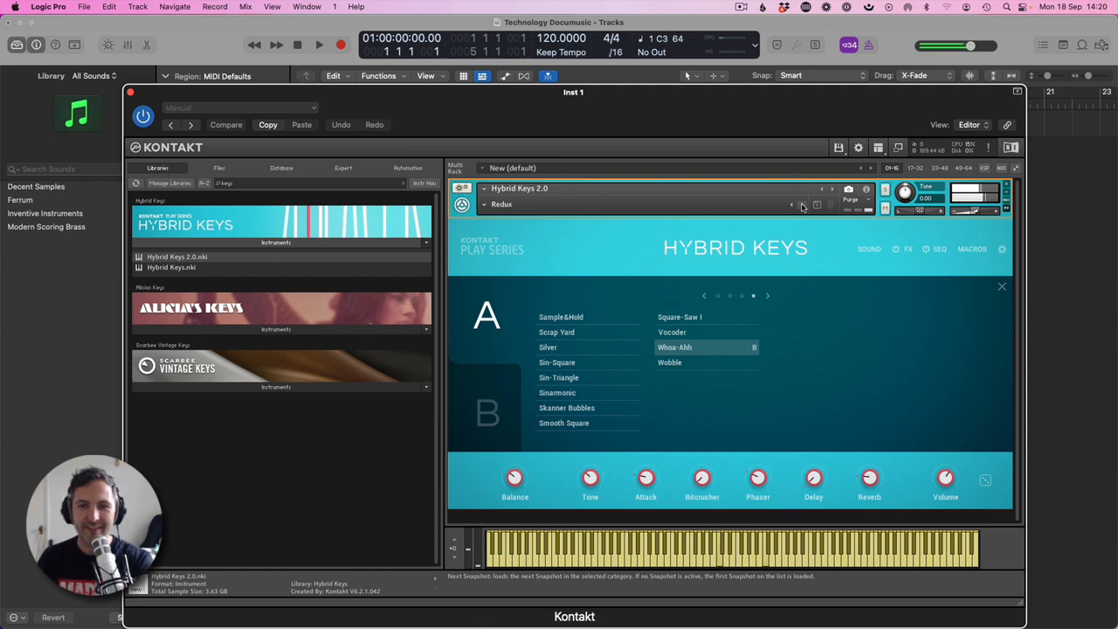
click(802, 208)
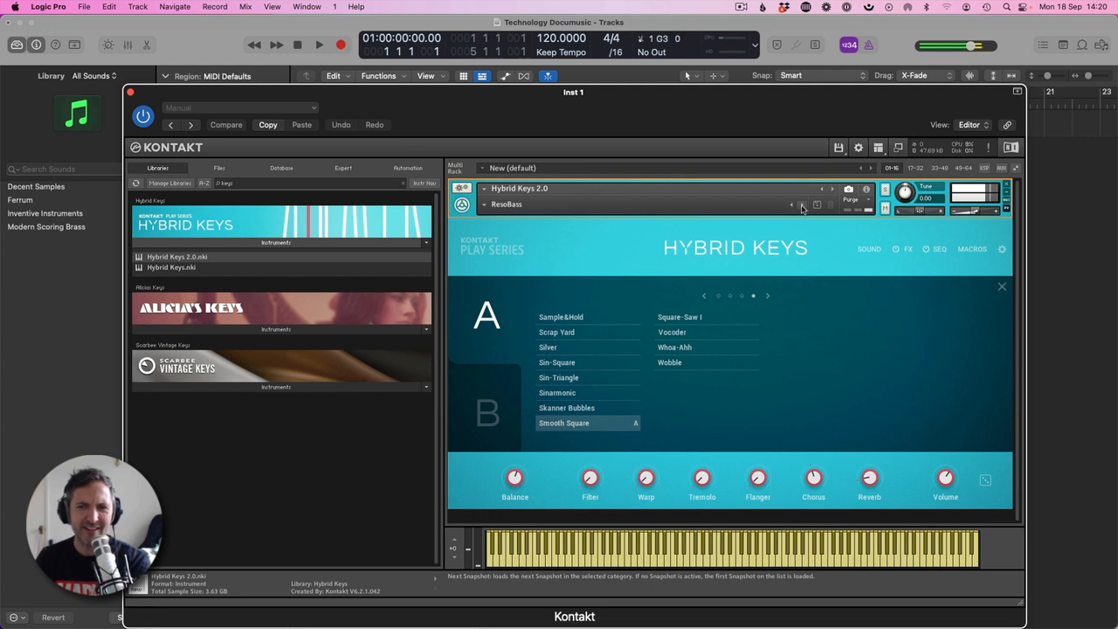
click(802, 208)
click(802, 208)
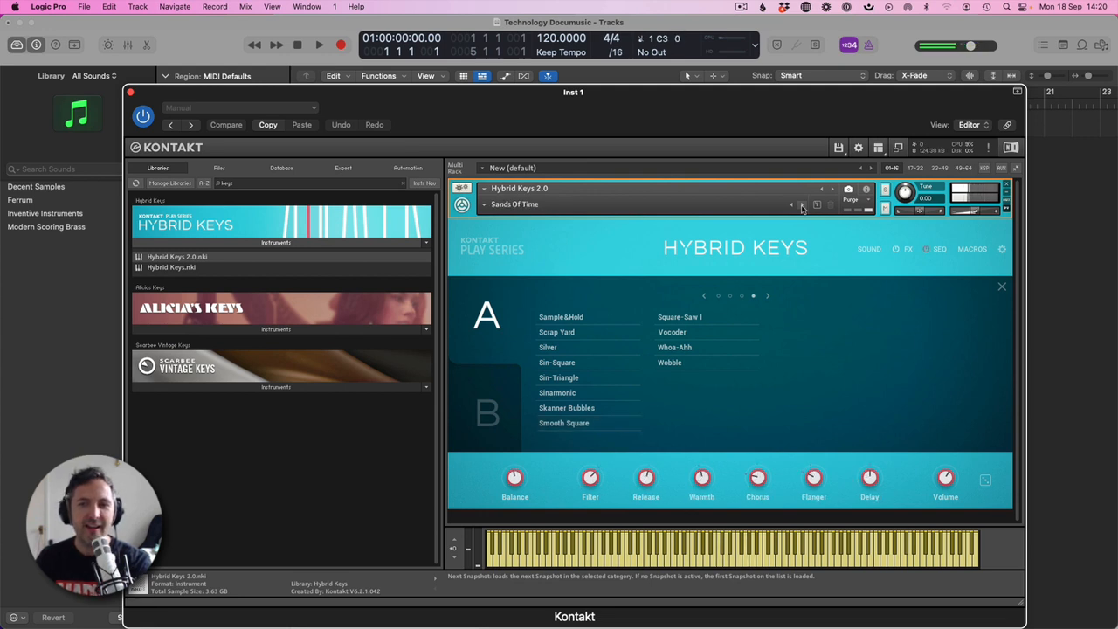
click(129, 91)
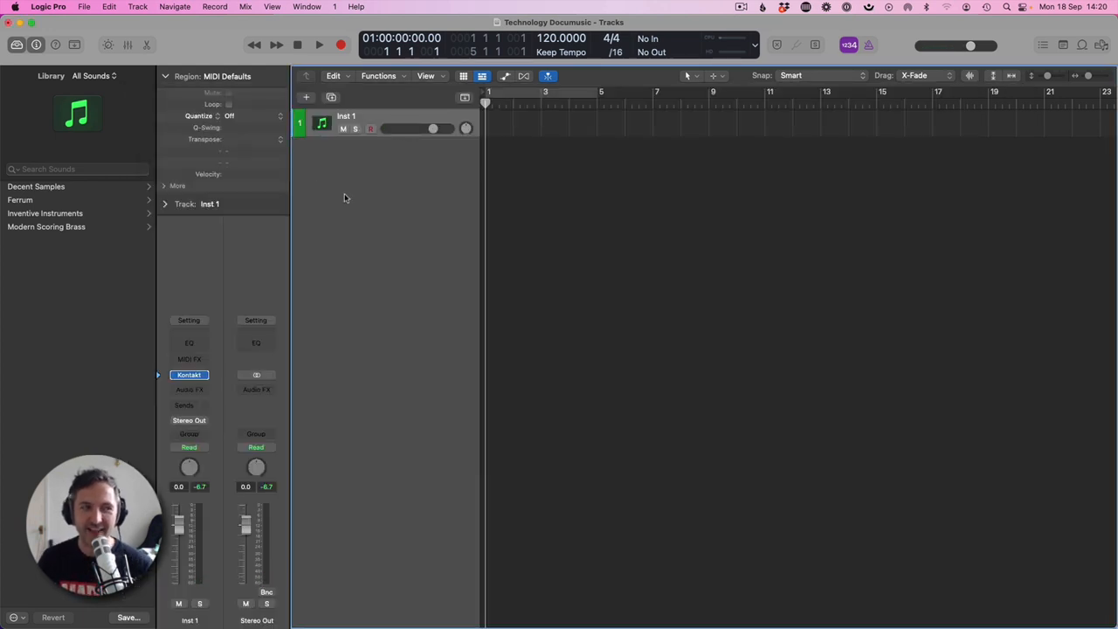
Insert a stereo Stereo Delay as an audio effect after Kontakt on the Inst 1 channel
click(203, 376)
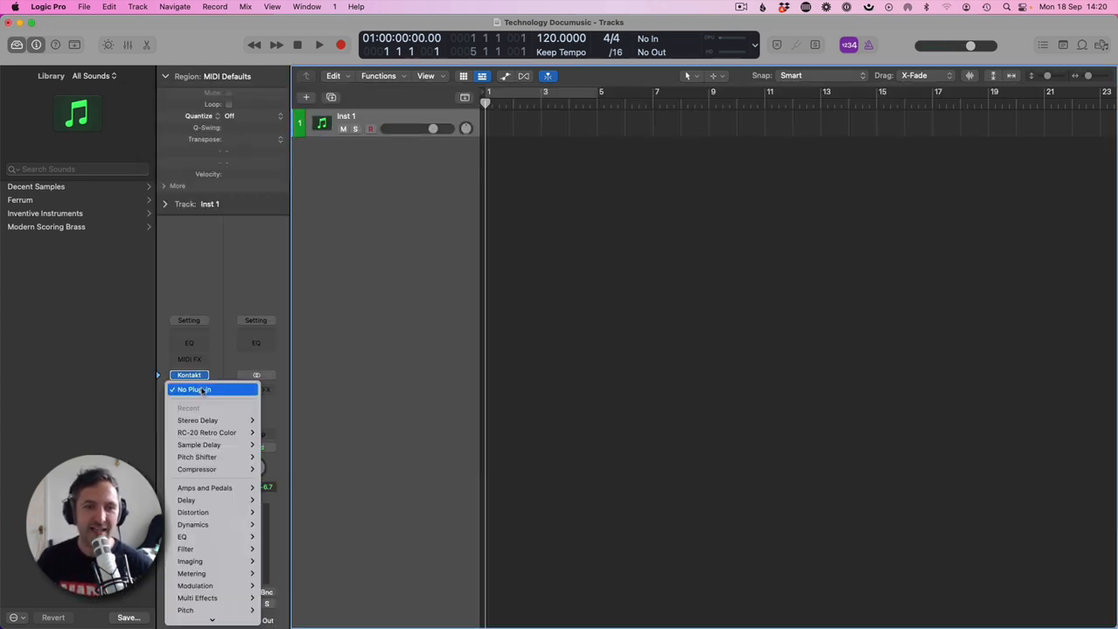
mouse_move(231, 517)
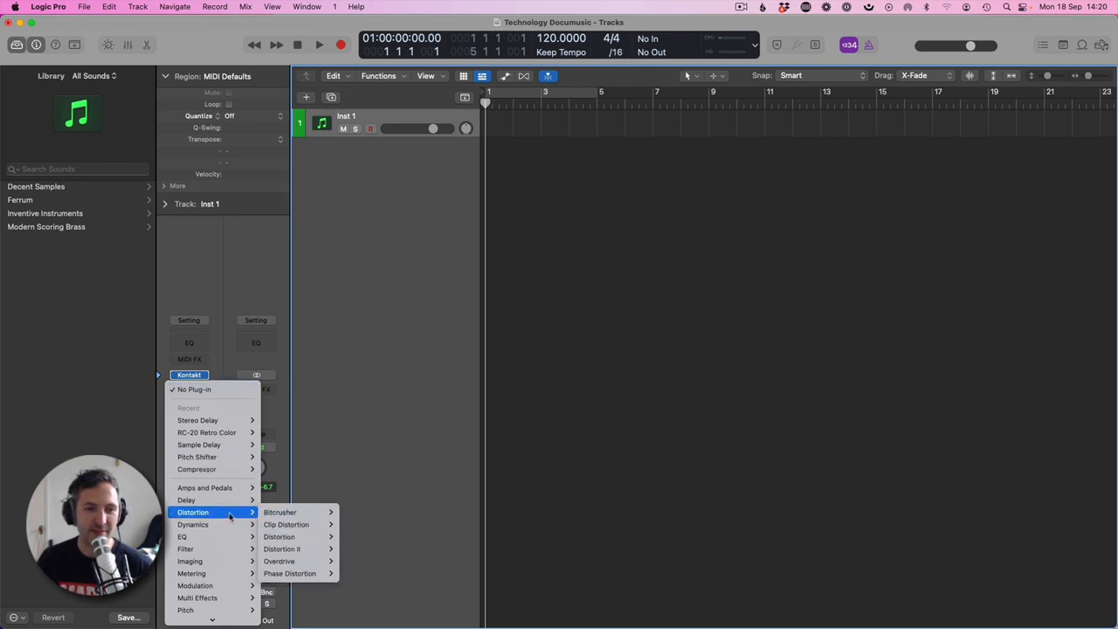
mouse_move(302, 536)
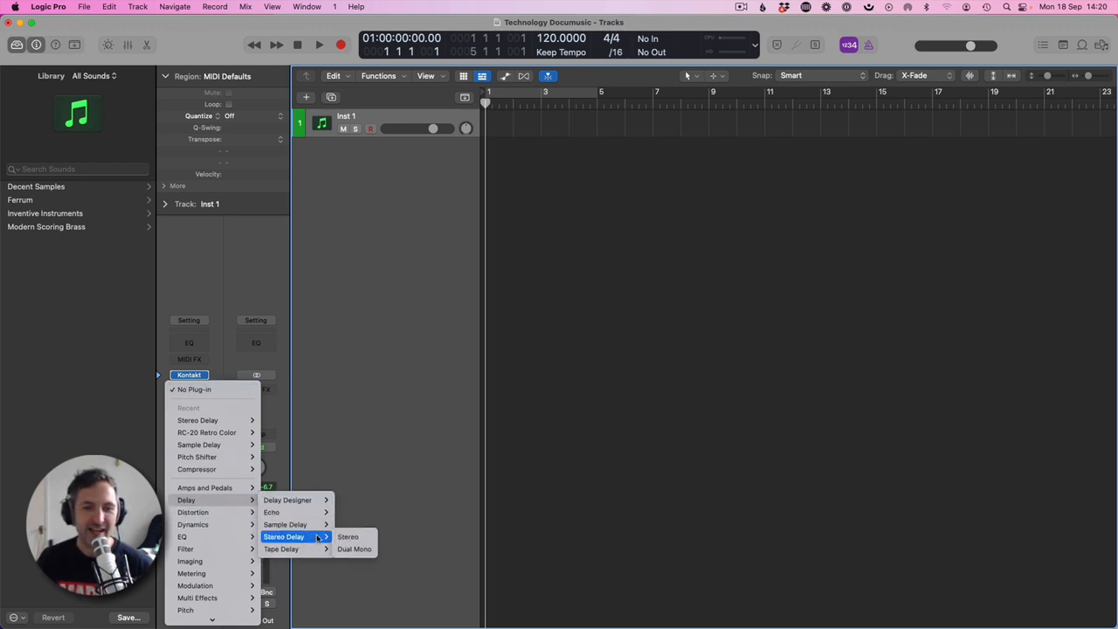
click(355, 541)
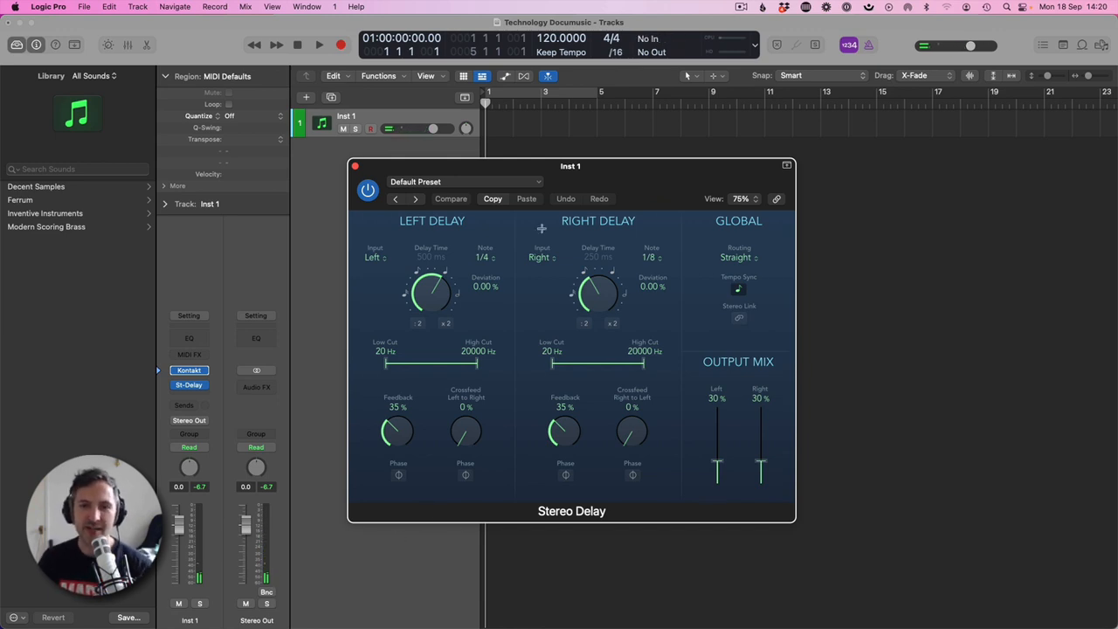
Audition several Stereo Delay presets, including 1/4 Note Triplet, and settle on 1/4 Note Dotted
click(450, 181)
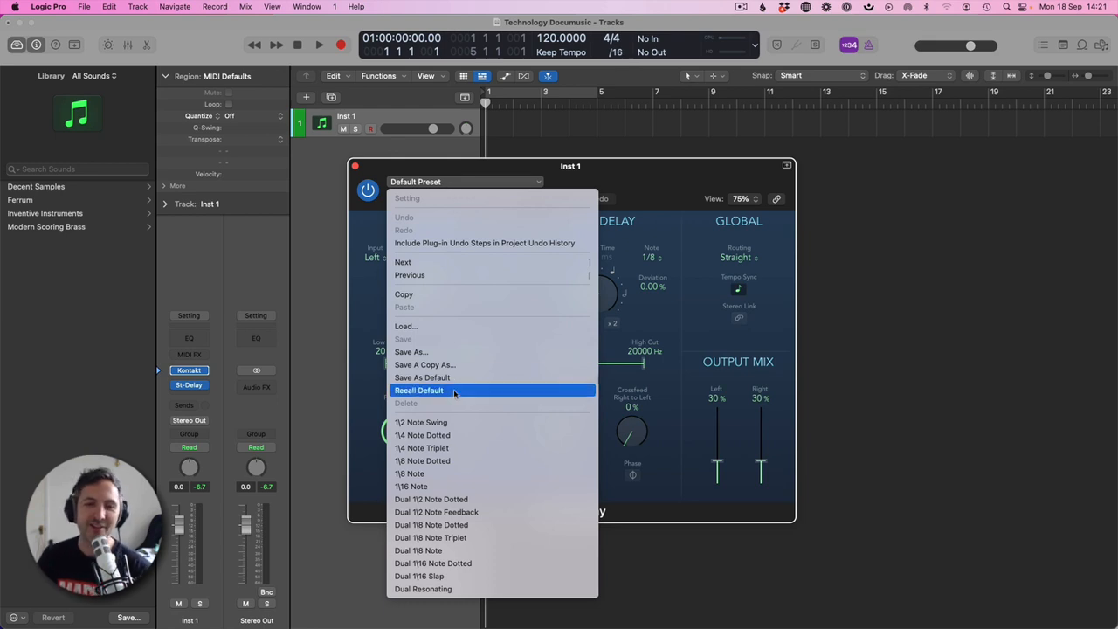
click(456, 448)
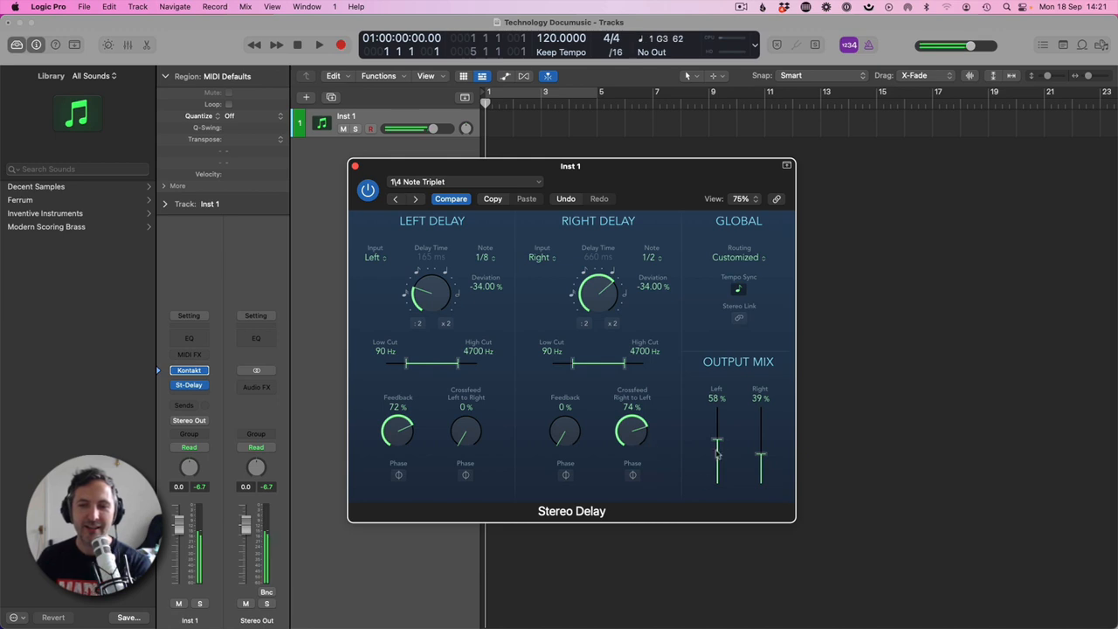
click(416, 200)
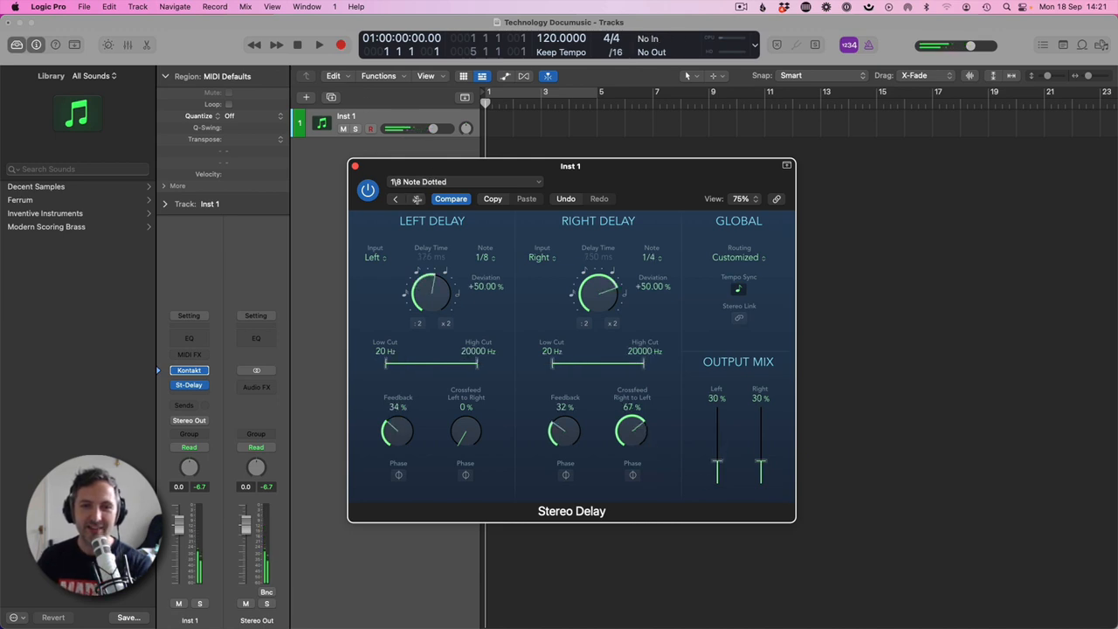
click(398, 201)
click(398, 201)
click(397, 201)
click(397, 201)
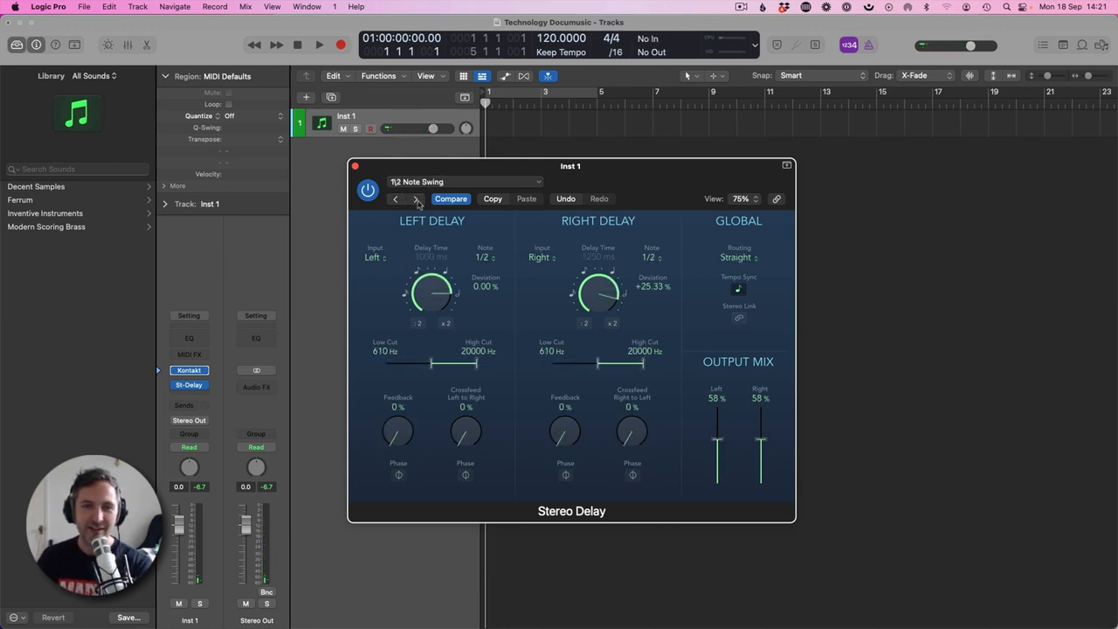
click(417, 200)
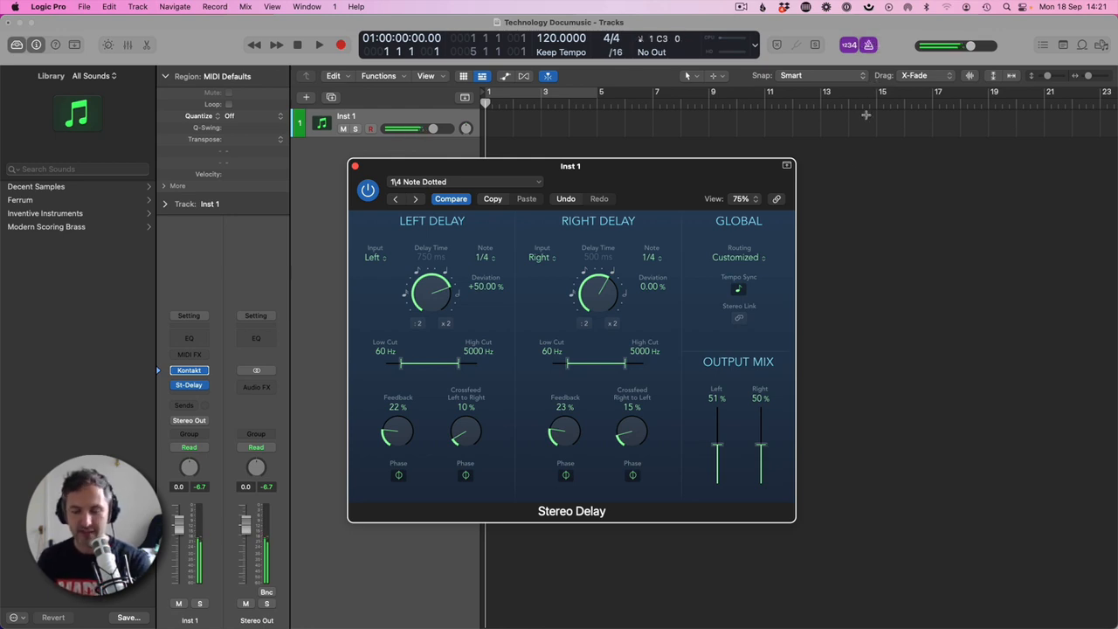
Try output mix levels of 44% left and 45% right during playback, and compare 1/2 Note Swing with 1/4 Note Dotted
key(space)
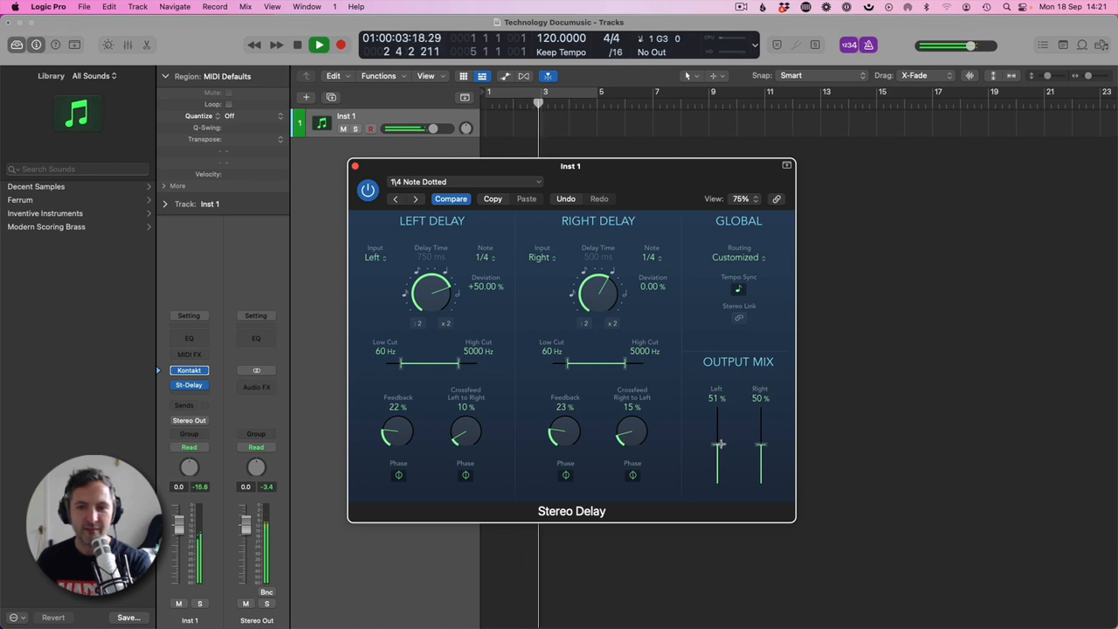
drag(718, 445, 718, 451)
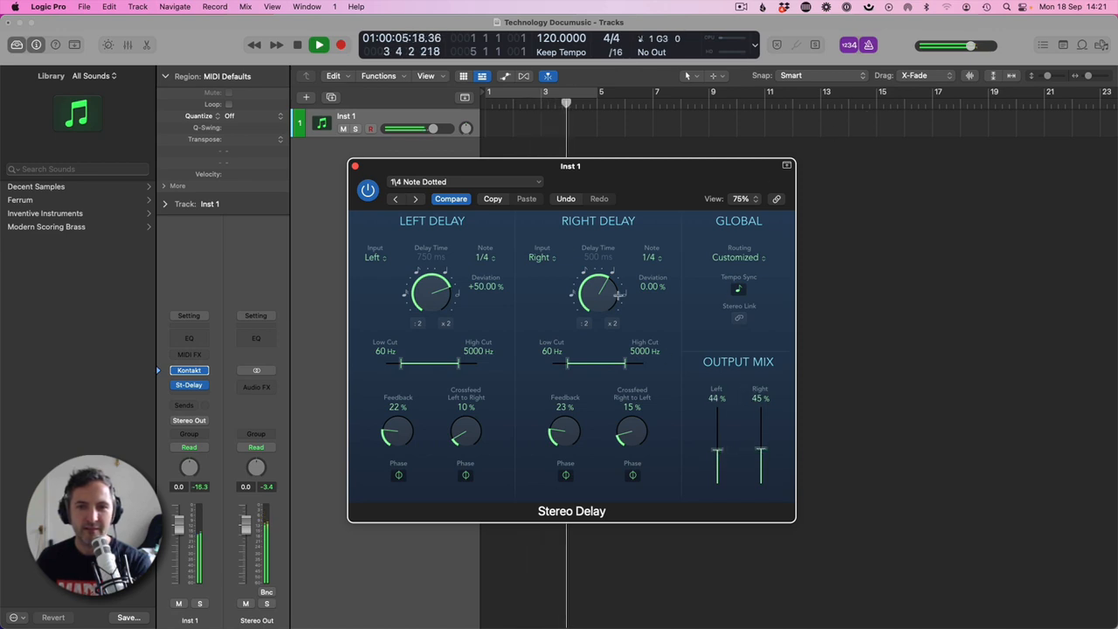
click(395, 199)
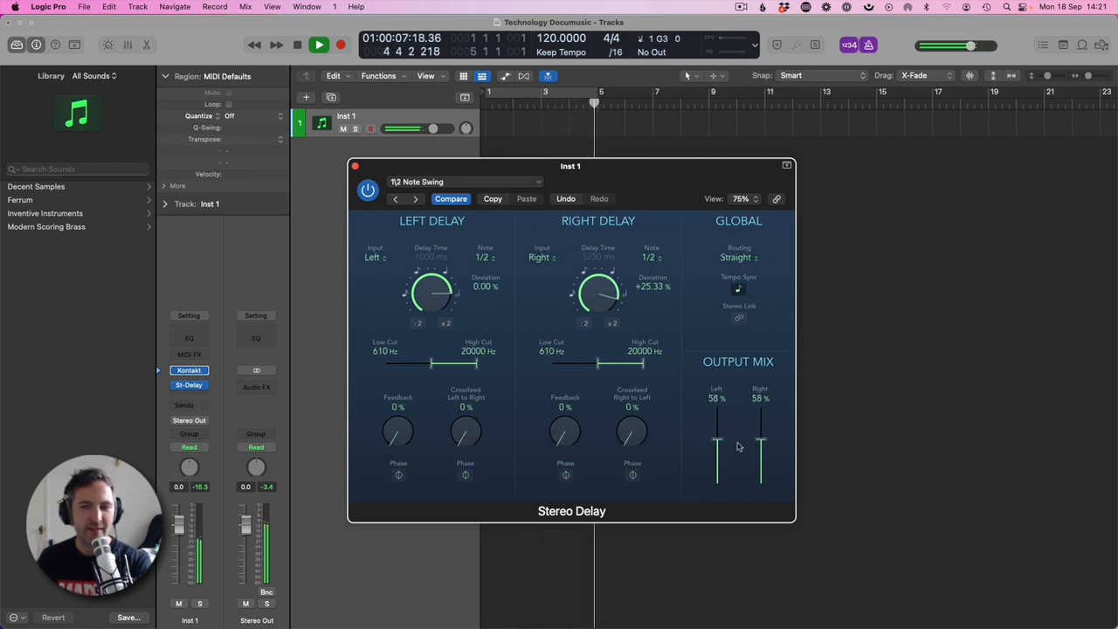
click(417, 200)
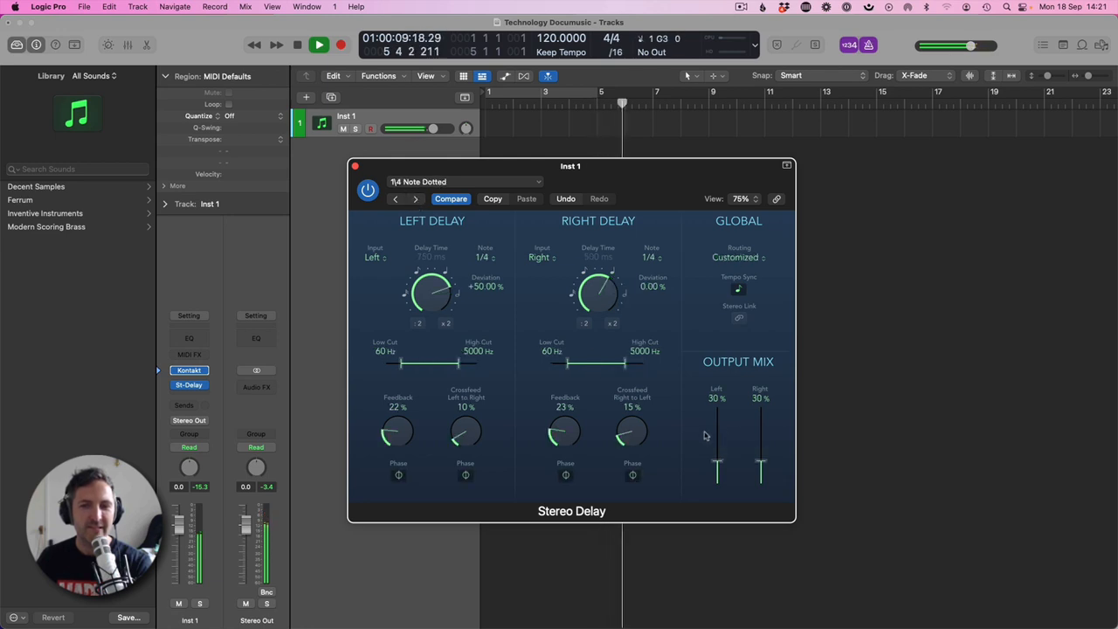
Set the Stereo Delay's left output mix to 45%, then close the plug-in window and stop playback
drag(721, 461, 719, 451)
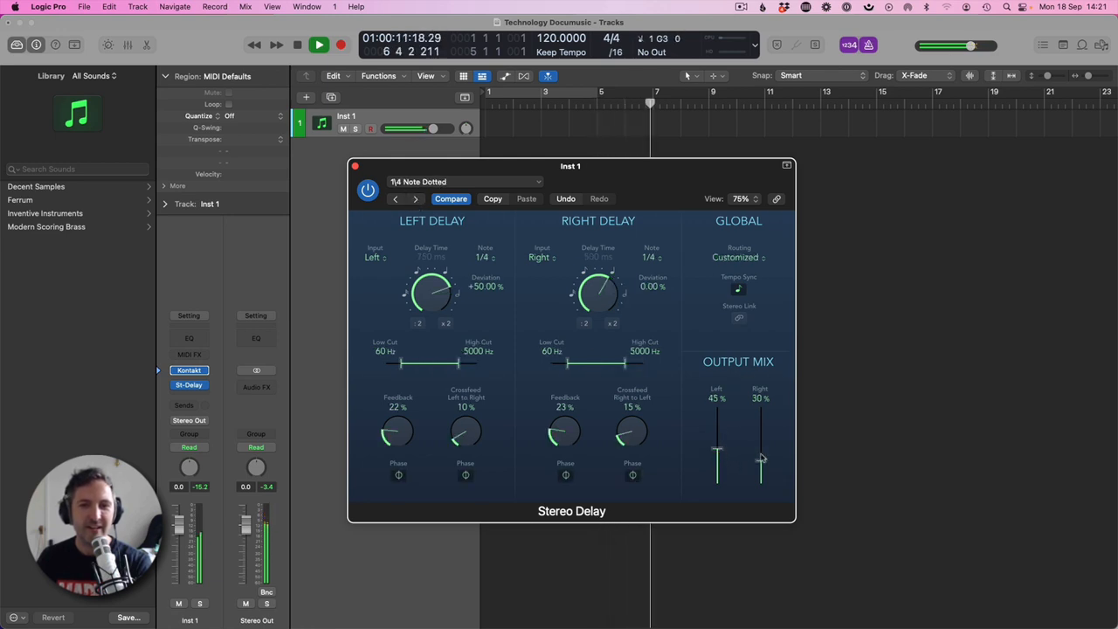
click(355, 165)
key(space)
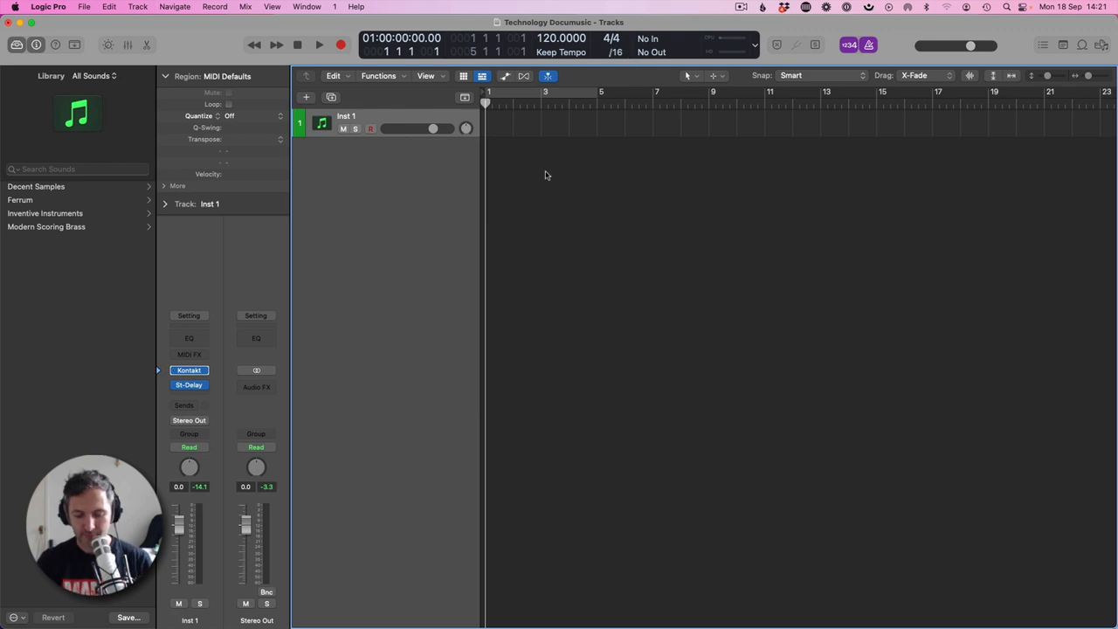
Record a four-bar part of alternating low and high notes on Inst 1 and add a second instrument track below it
key(r)
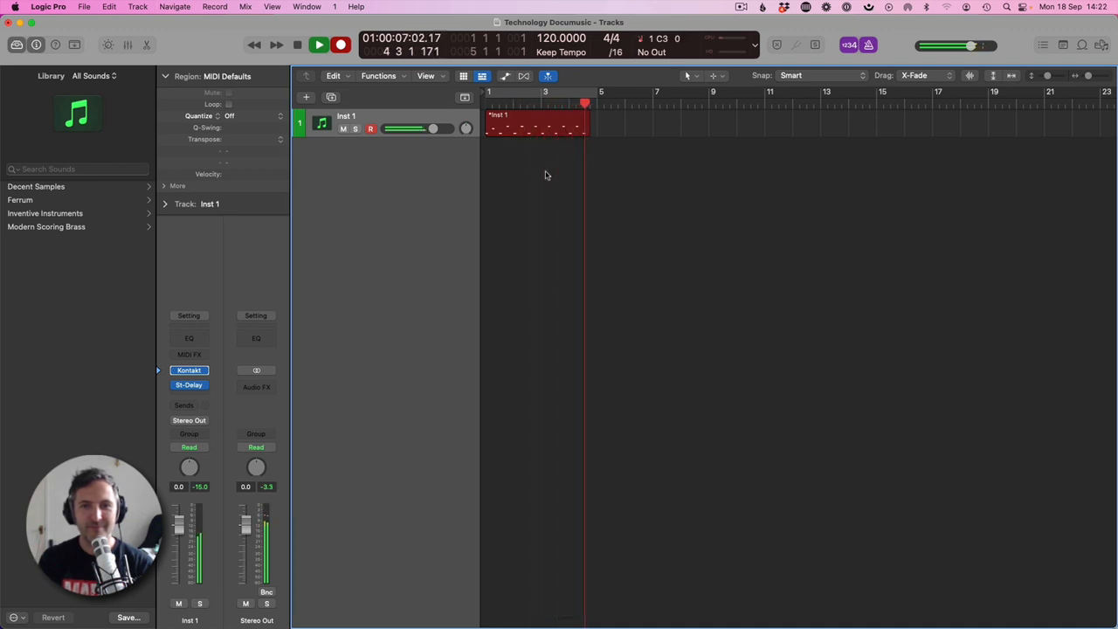
key(space)
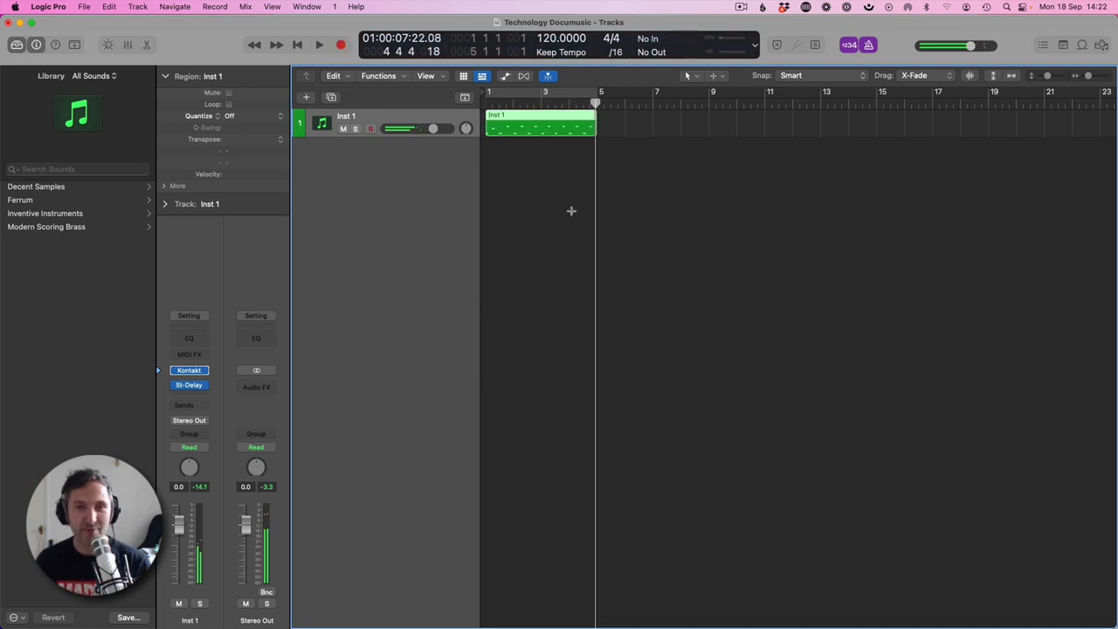
double_click(397, 177)
Move the first upper note of the Inst 1 region to G3 in the Piano Roll and play back from the start
click(541, 126)
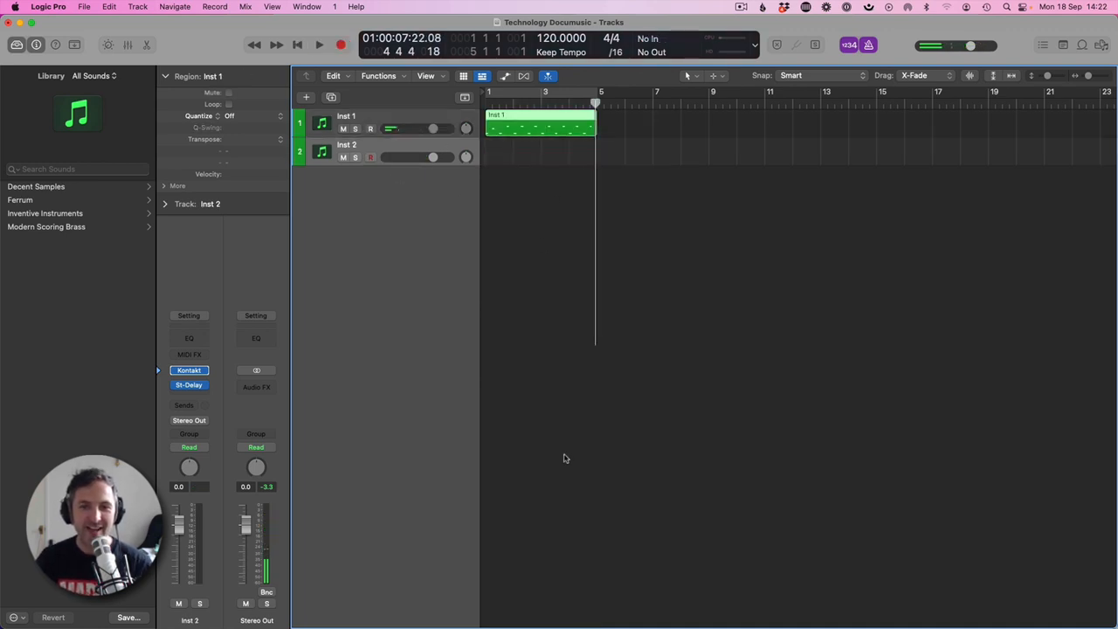
key(p)
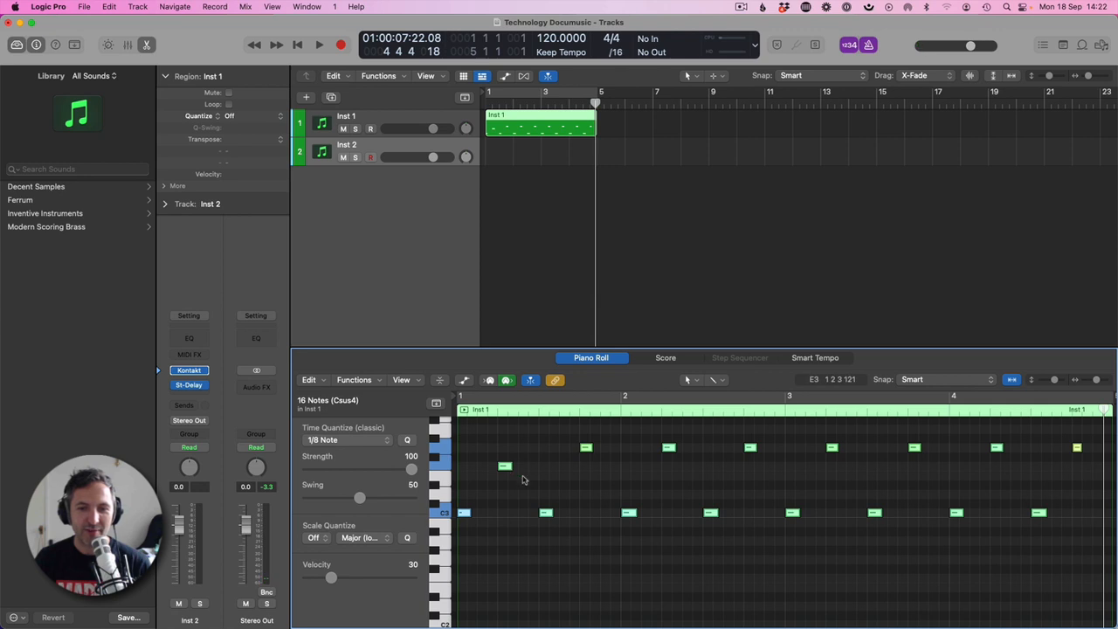
drag(504, 466, 505, 448)
click(517, 464)
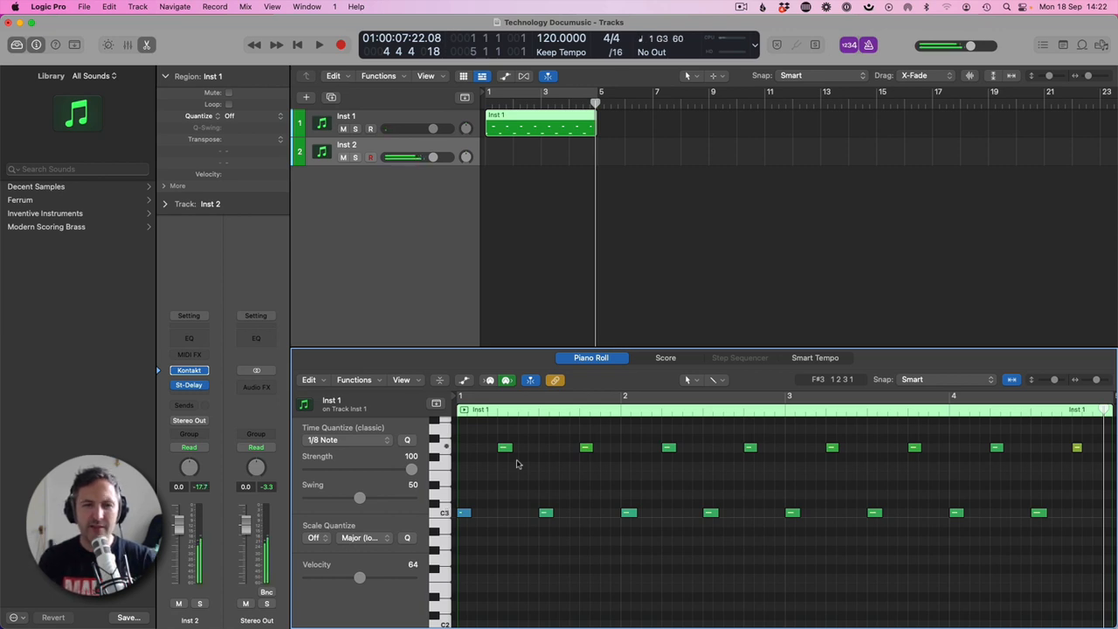
key(Return)
key(space)
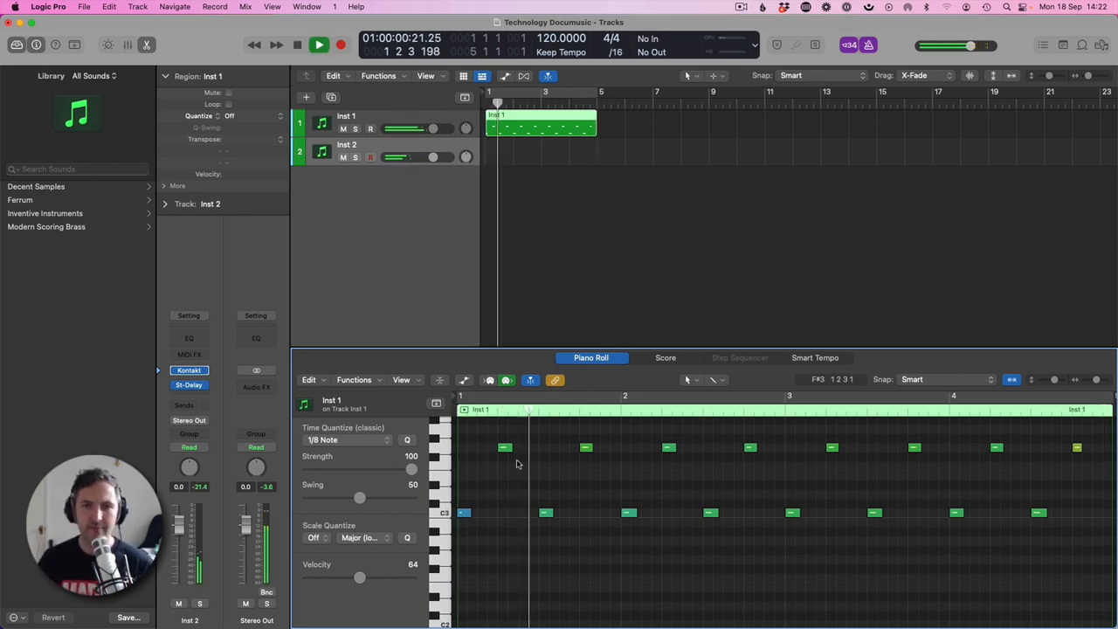
Lengthen all the notes of the Inst 1 region slightly in the Piano Roll, play back from the start, and close the editor
key(space)
key(super+a)
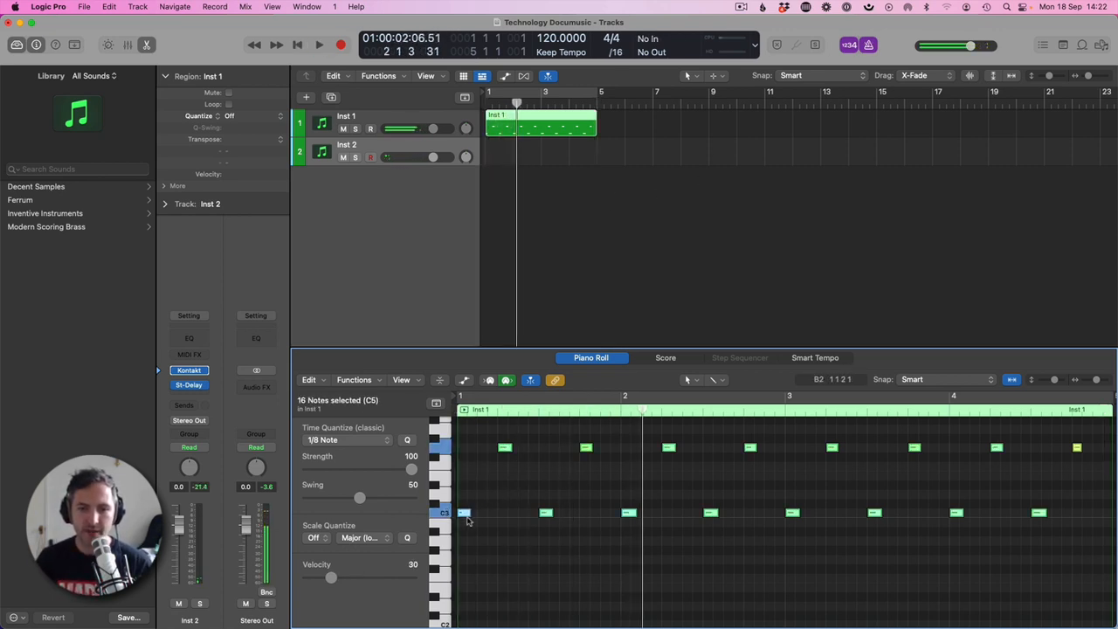
click(464, 514)
drag(464, 513, 469, 513)
key(Return)
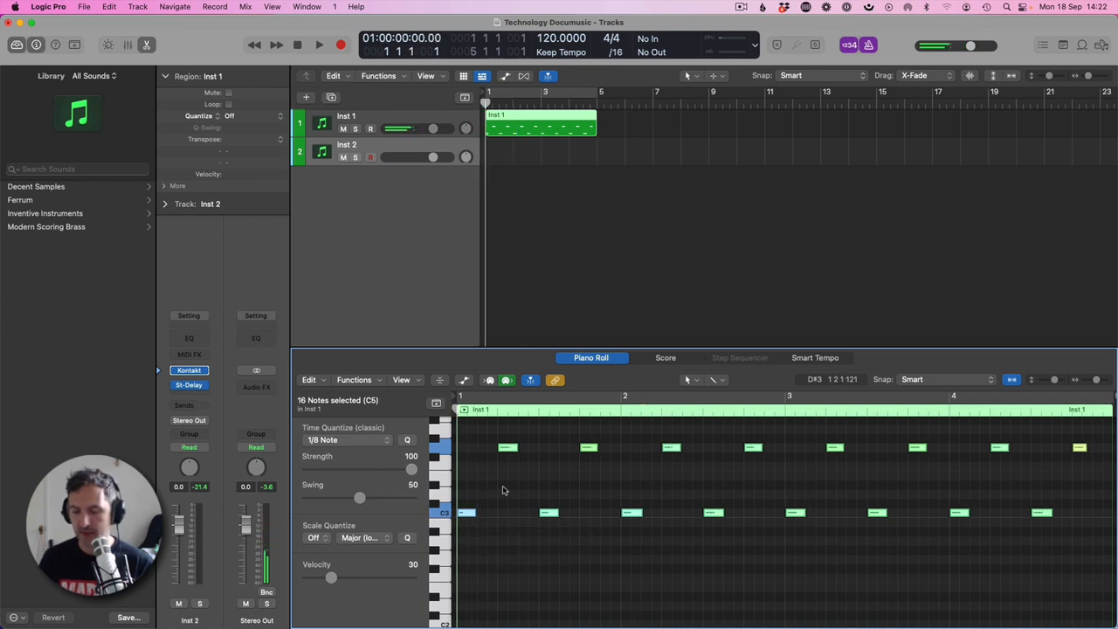
key(space)
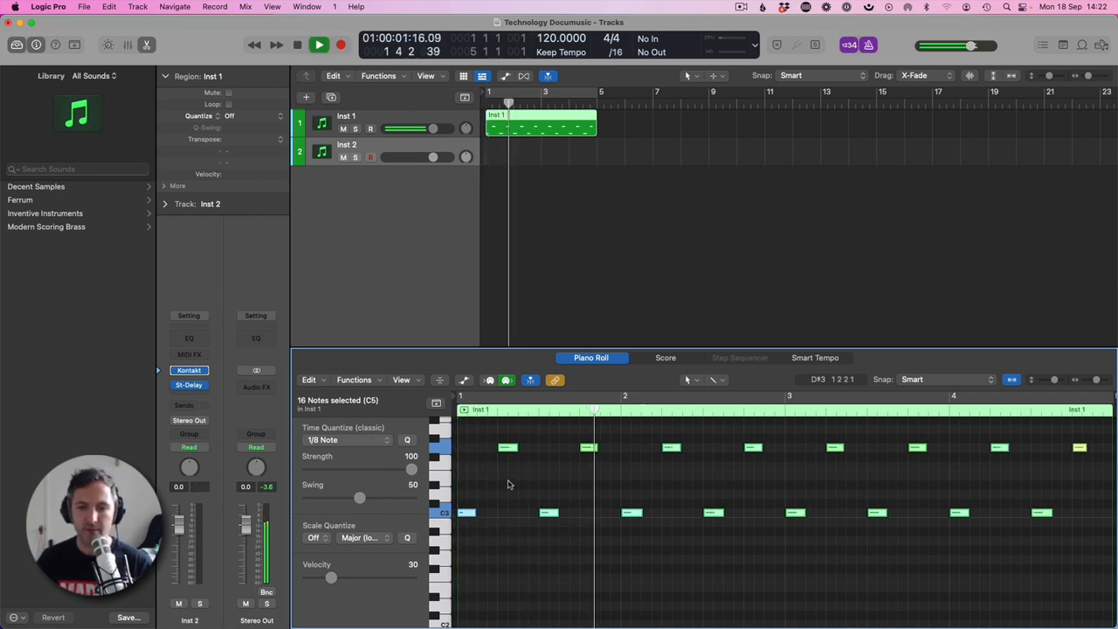
key(e)
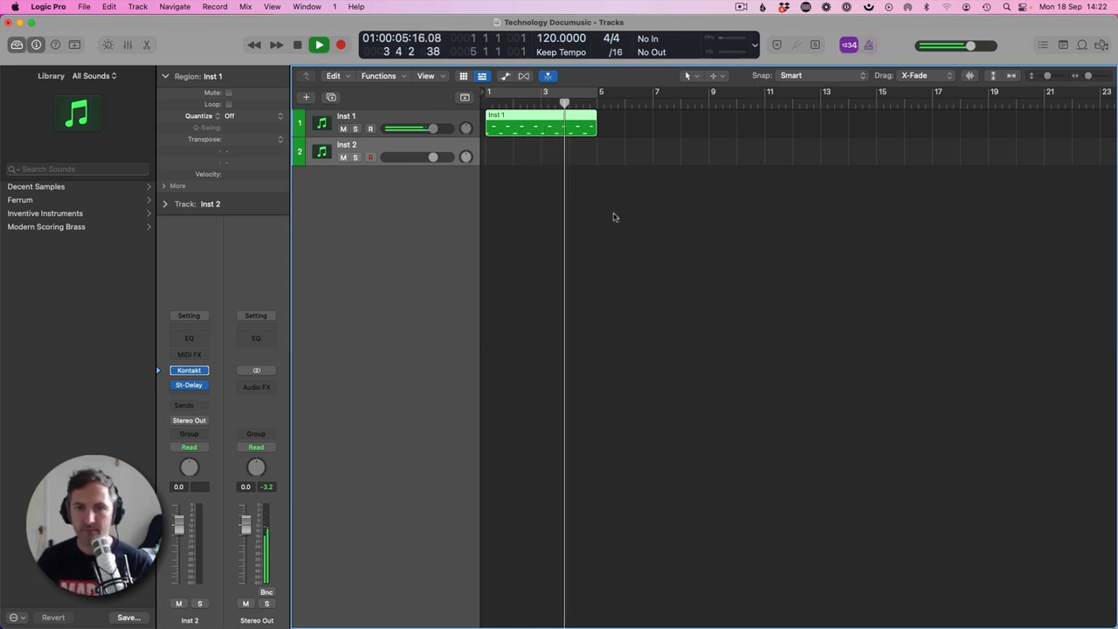
key(space)
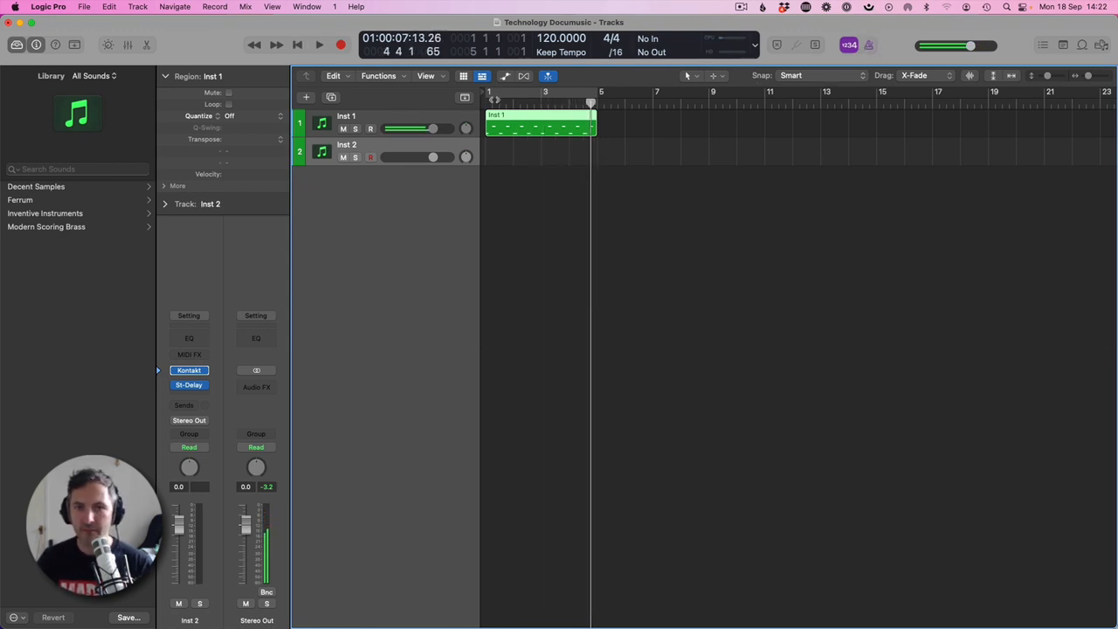
Loop the four bars of the Inst 1 region while trying out ideas on the Inst 2 track, and switch the cycle off
click(499, 95)
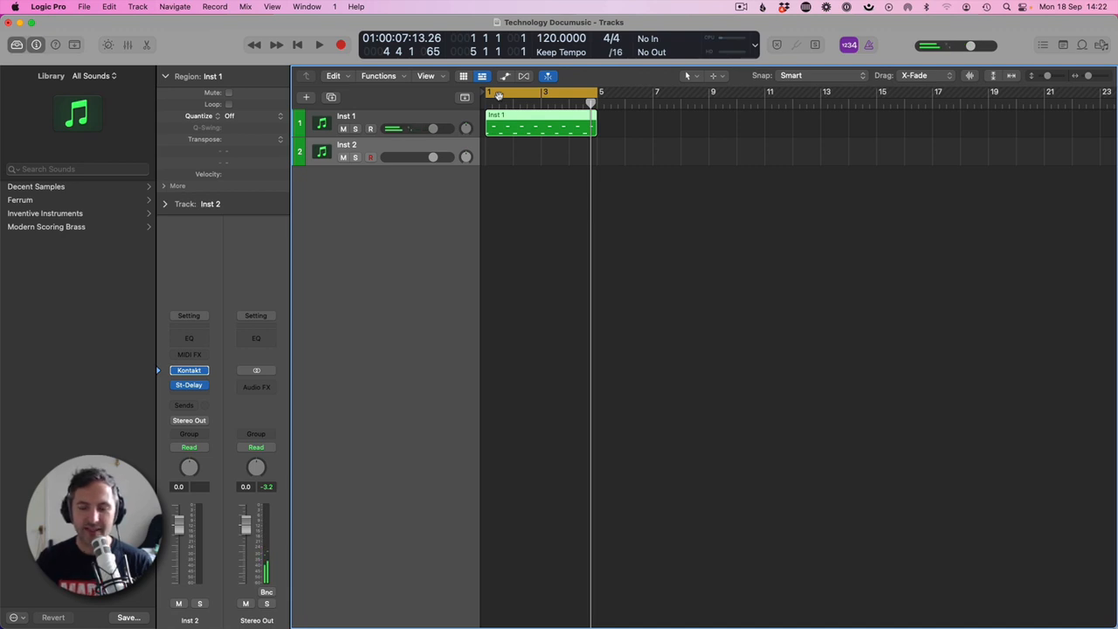
click(415, 144)
key(Return)
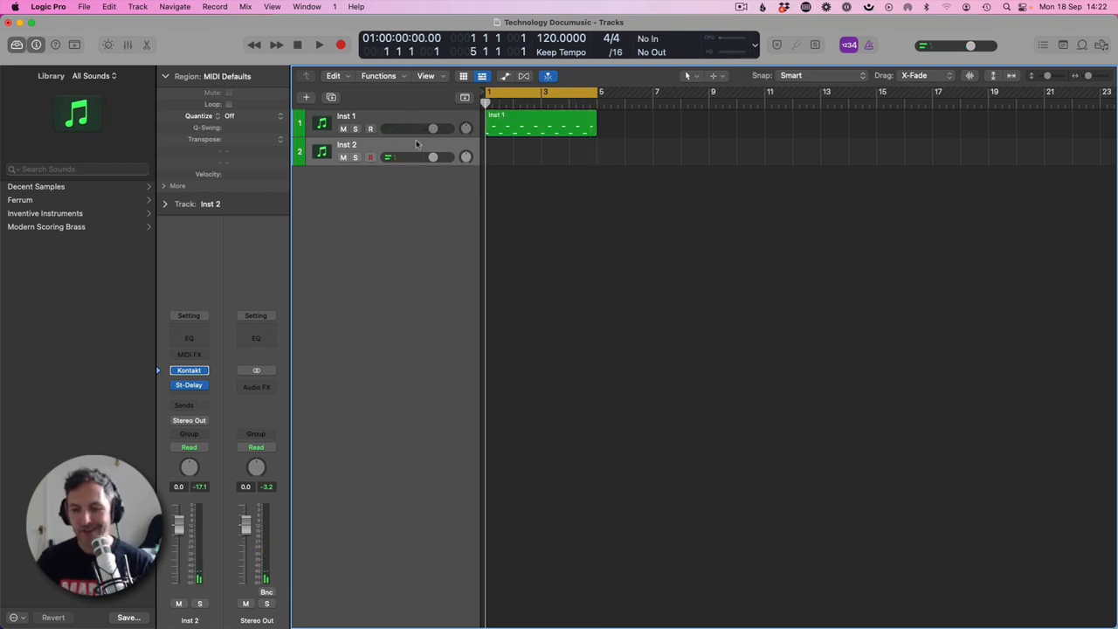
key(space)
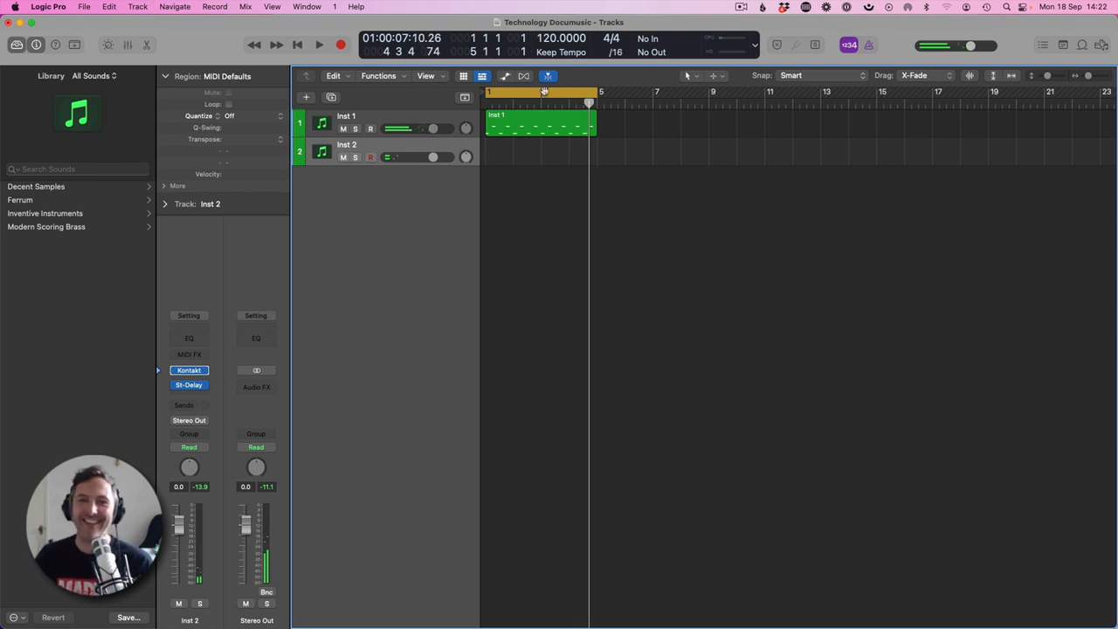
click(544, 91)
Repeat the four-bar Inst 1 region three times and join all four regions into a single region ending at bar 17
click(548, 124)
key(super+r)
key(super+r)
key(super+r)
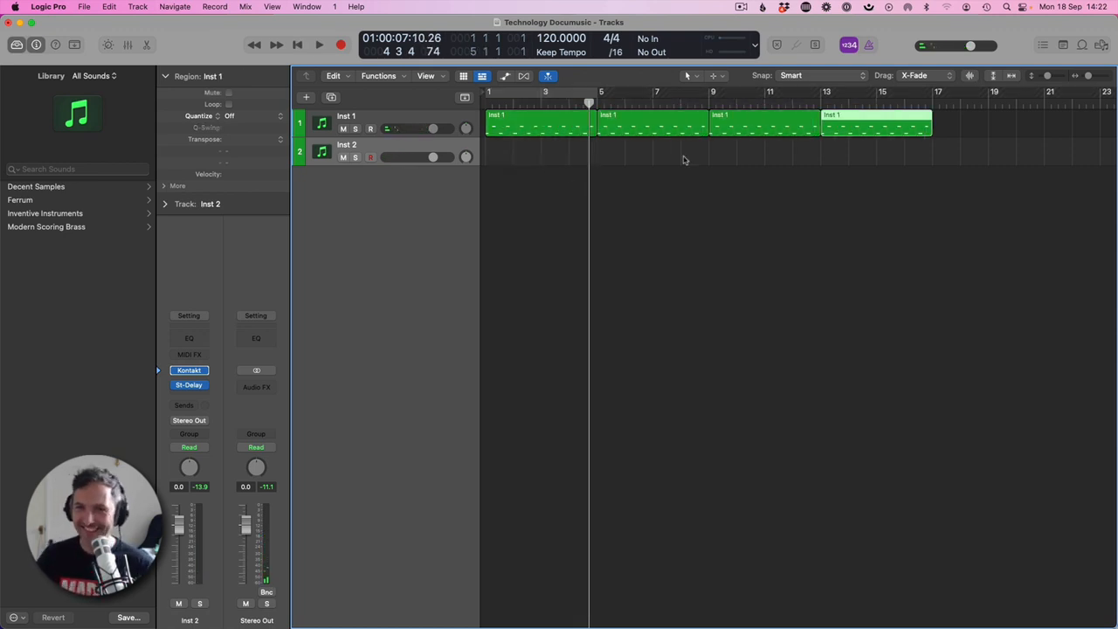
drag(868, 181, 525, 134)
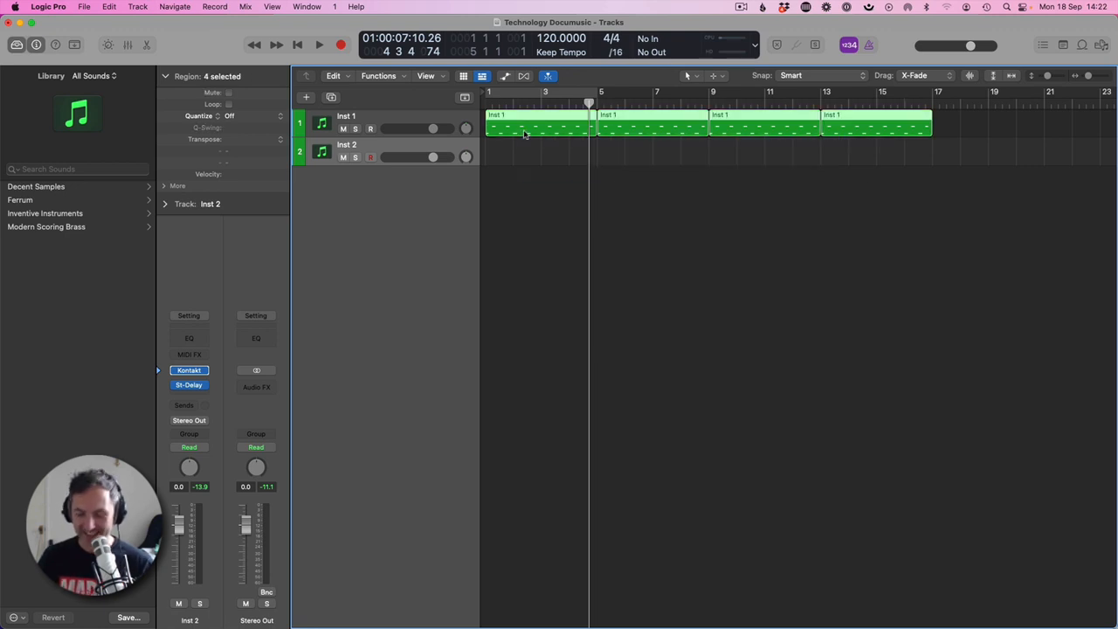
Audition Hybrid Keys snapshots such as Winterscape, Afterthought, Cine Noir and Electric Sitar for Inst 1, and load Crackle Chord
click(344, 122)
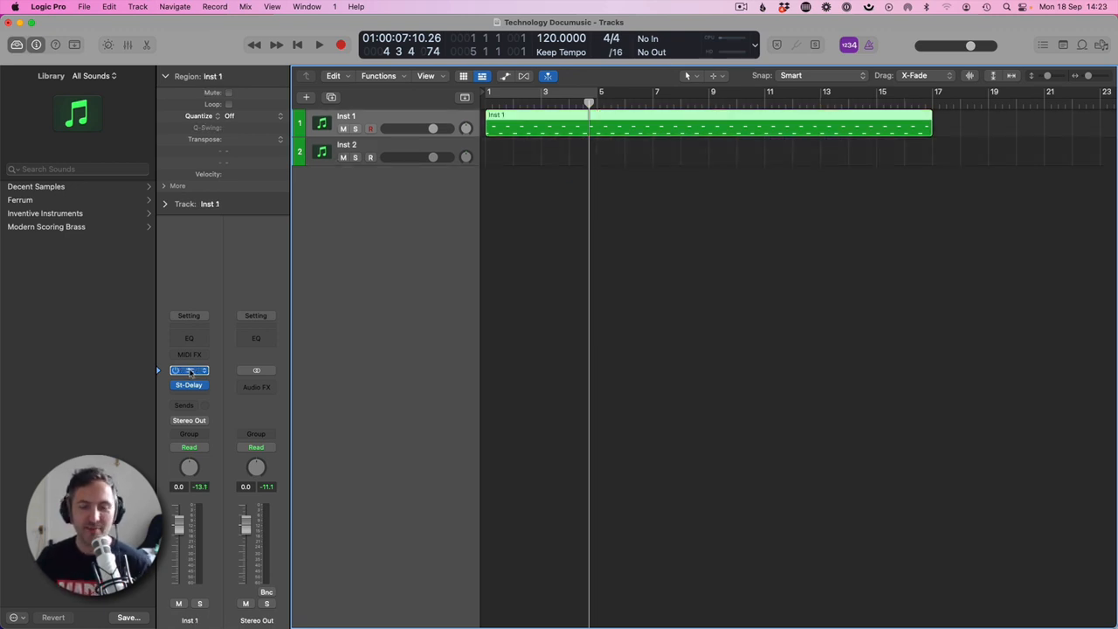
click(189, 372)
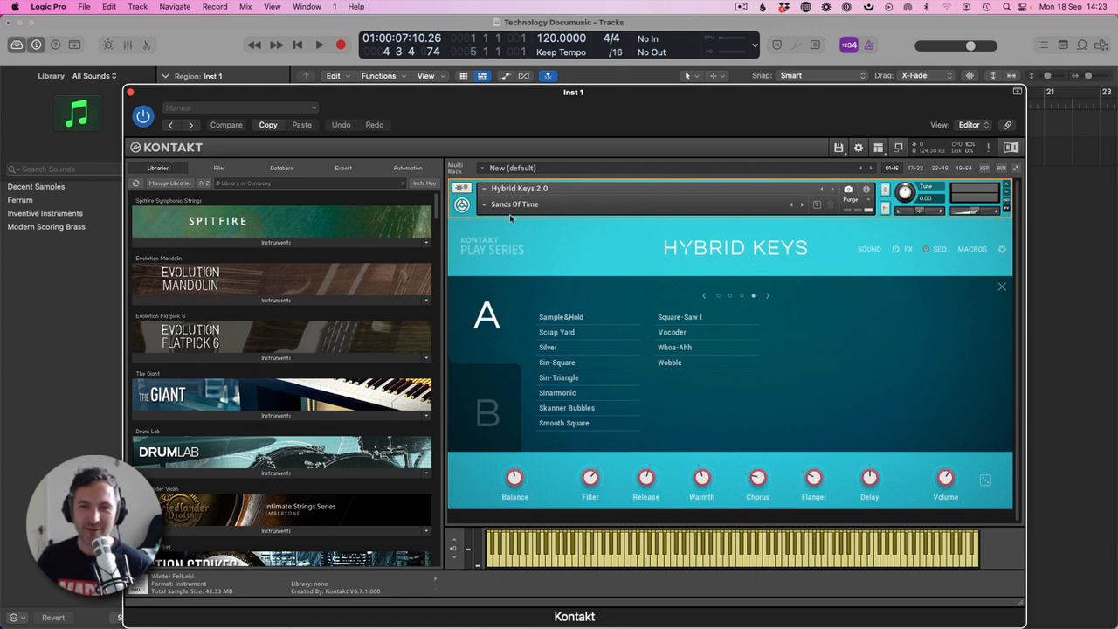
click(482, 205)
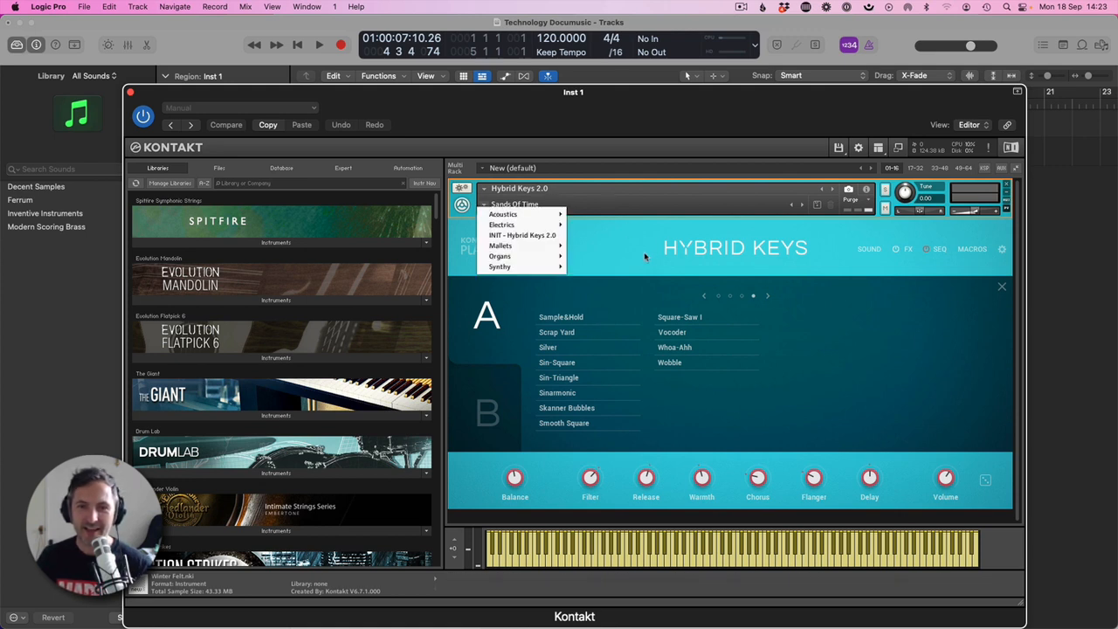
click(644, 252)
click(791, 208)
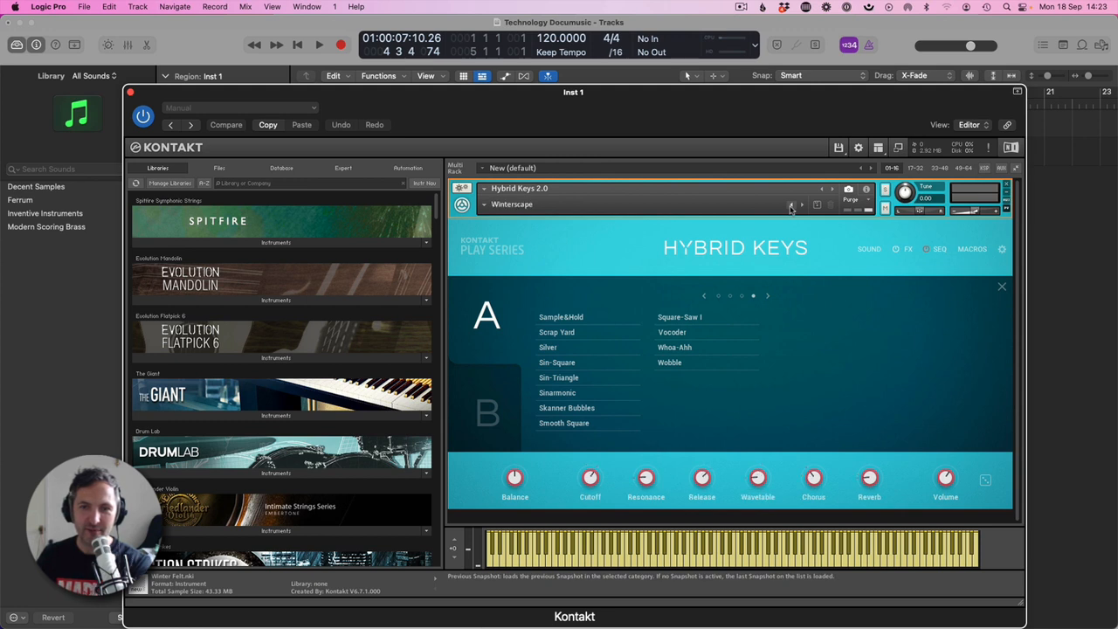
click(792, 208)
click(802, 206)
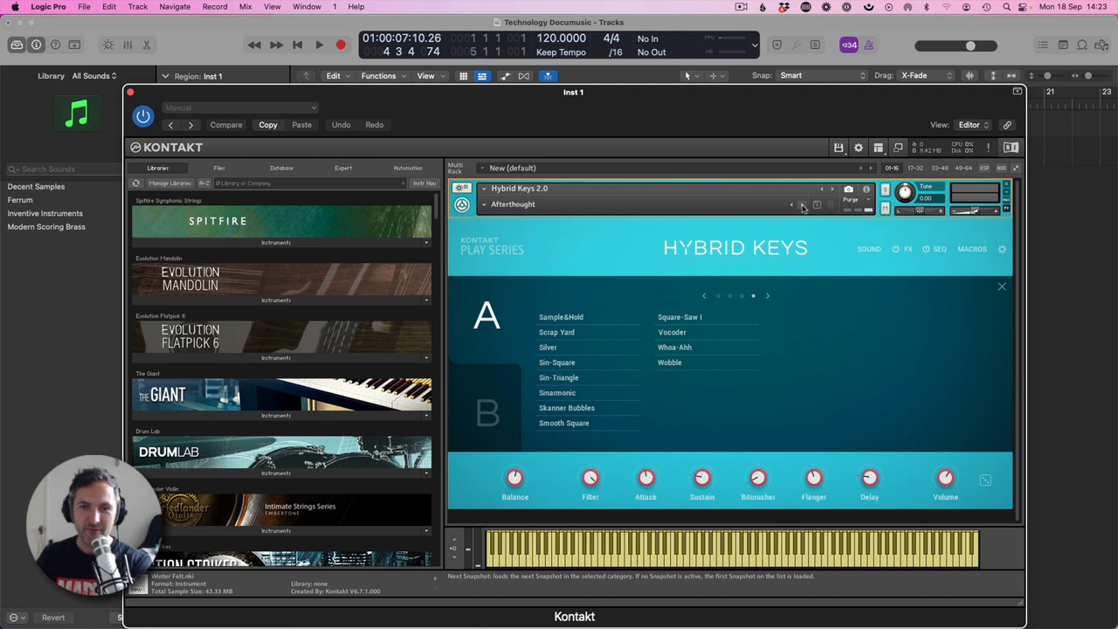
click(802, 206)
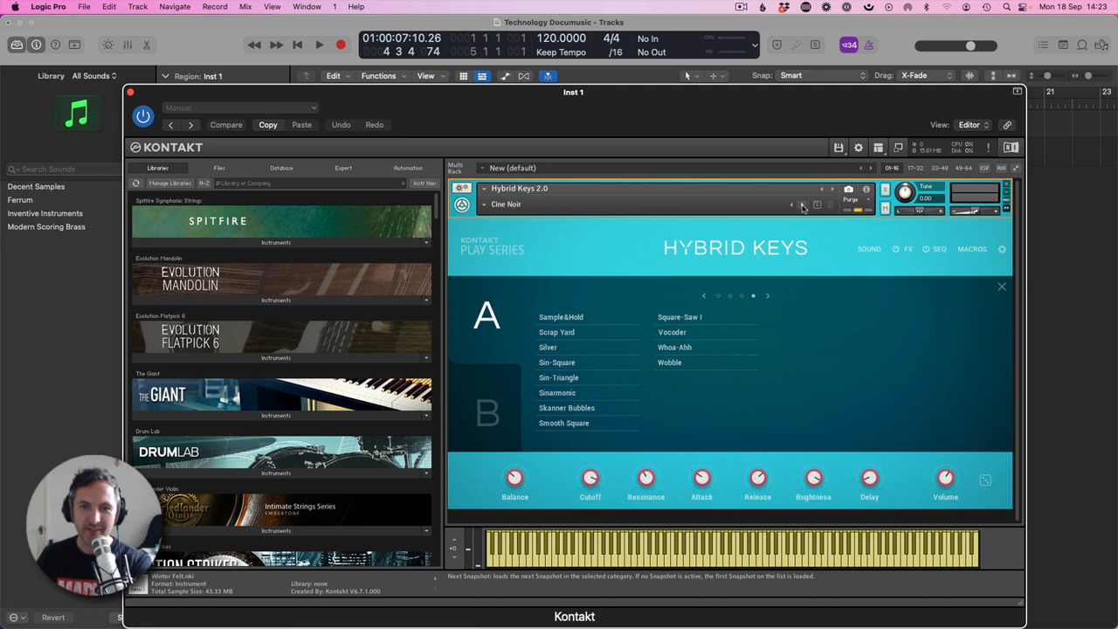
click(531, 210)
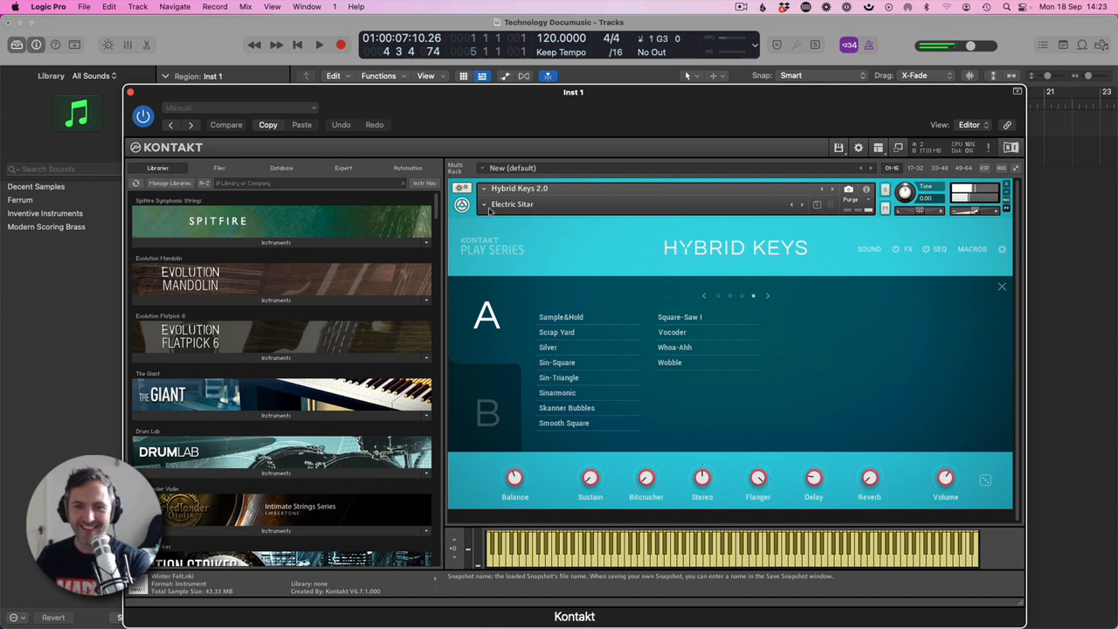
click(792, 206)
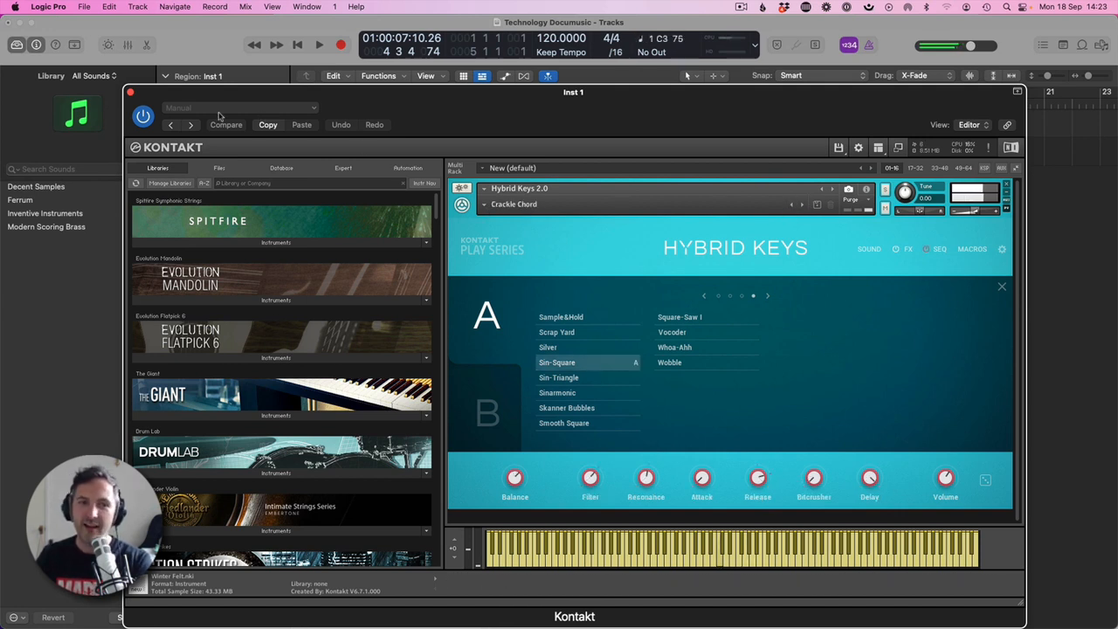
click(130, 93)
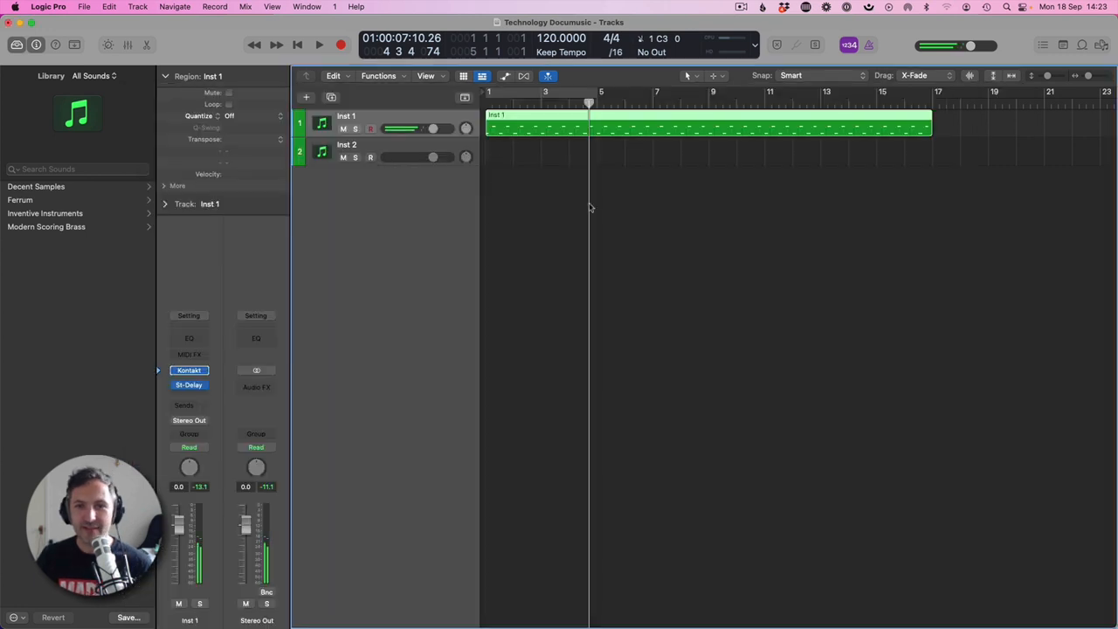
Play back the extended pulse from the start with the new sound, and rehearse a melody over it on Inst 2
click(599, 217)
key(Return)
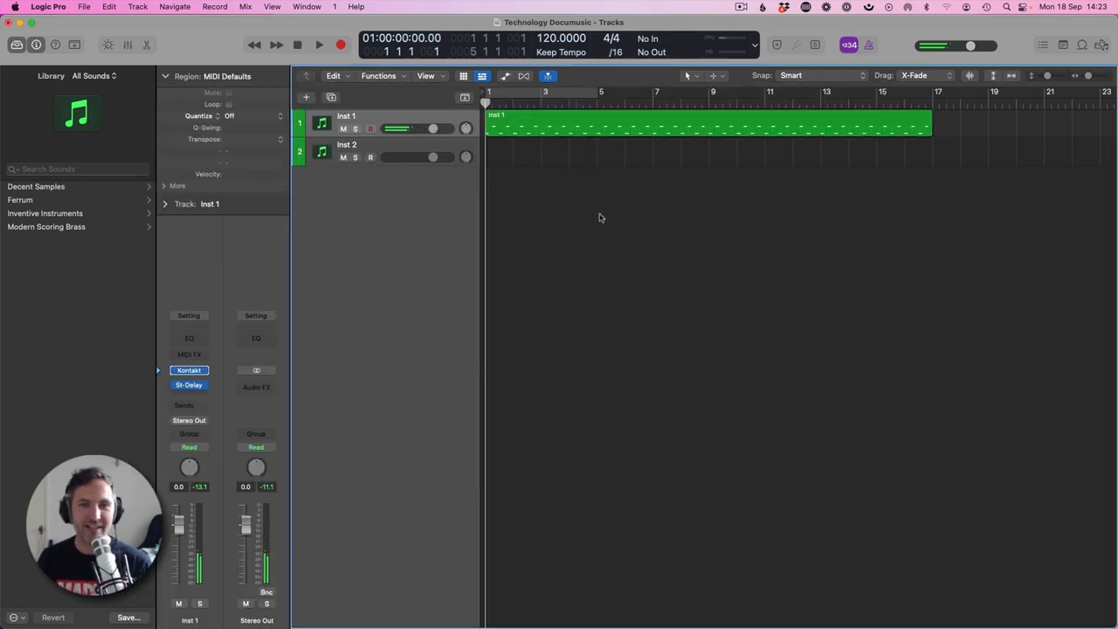
key(space)
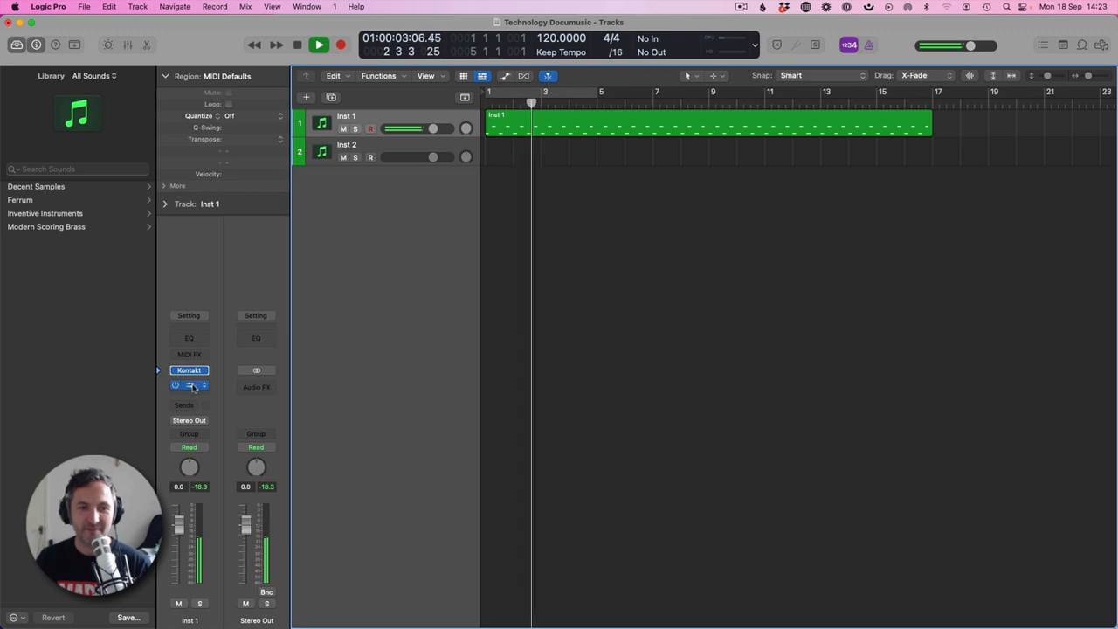
click(444, 157)
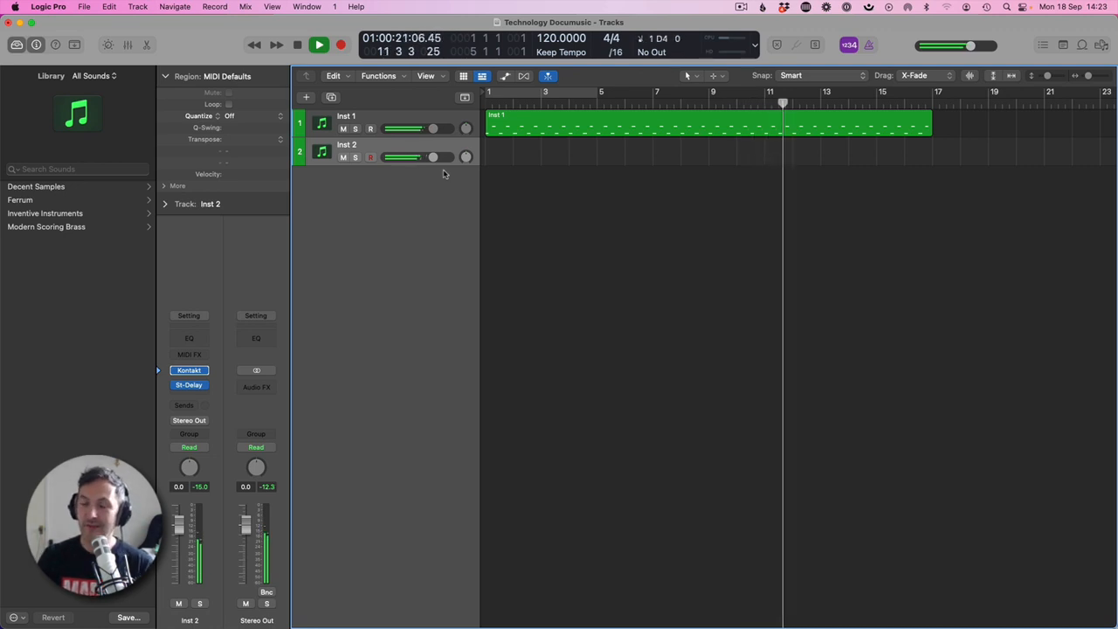
key(space)
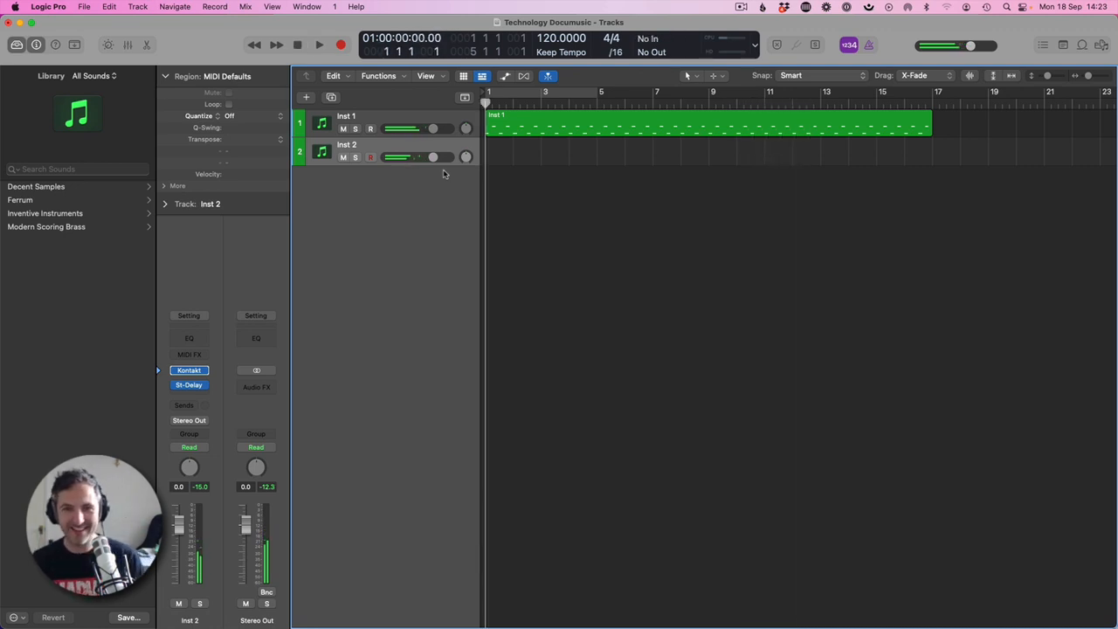
Record a sparse falling melody on Inst 2 from bar 3 and extend its region to span bars 1 to 17
key(r)
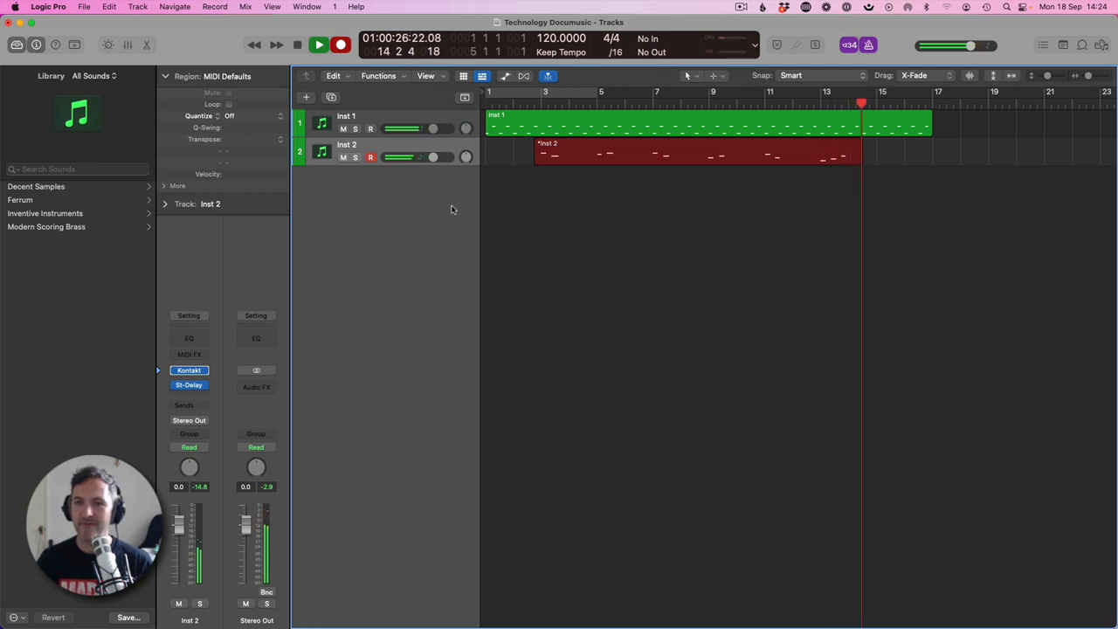
key(space)
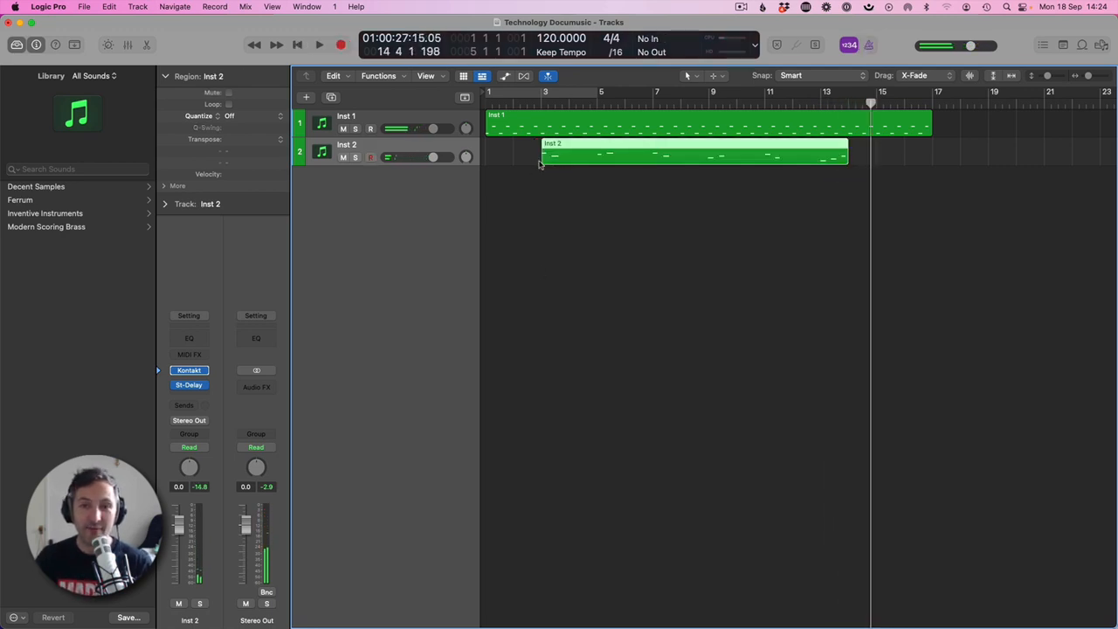
drag(542, 159, 487, 159)
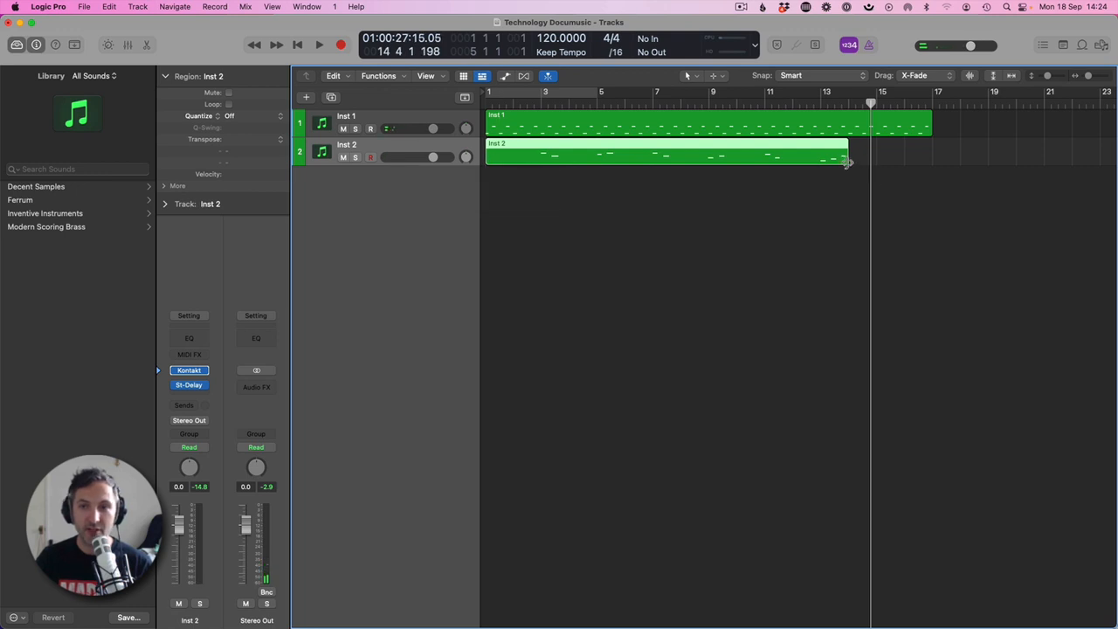
drag(847, 163, 932, 167)
key(Return)
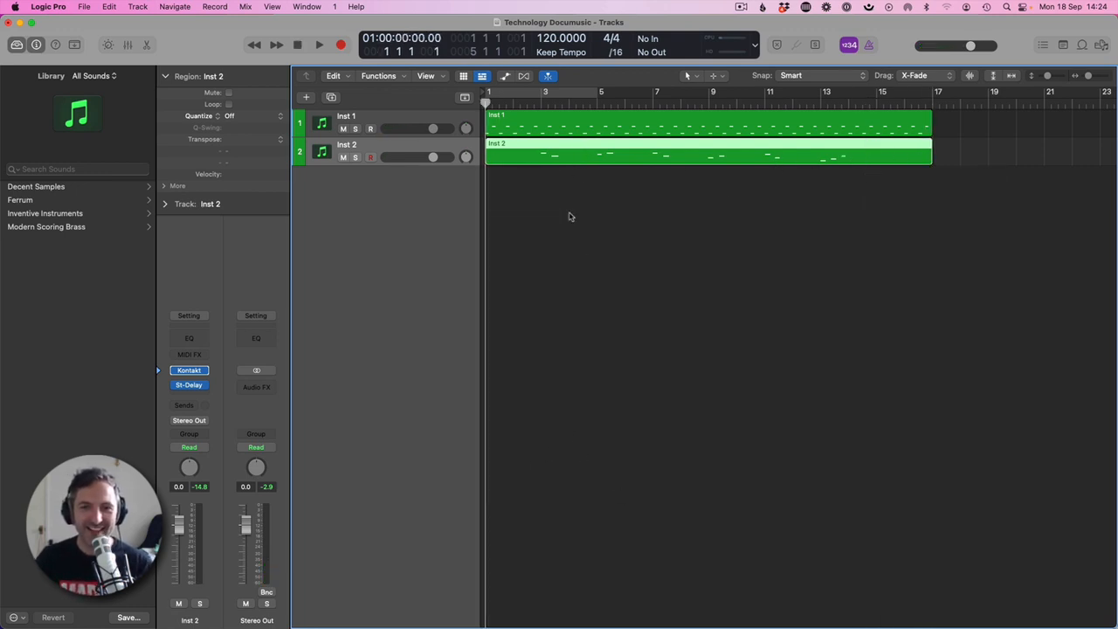
Examine the recorded melody notes of the Inst 2 region in the Piano Roll and close the editor
double_click(557, 151)
key(super+a)
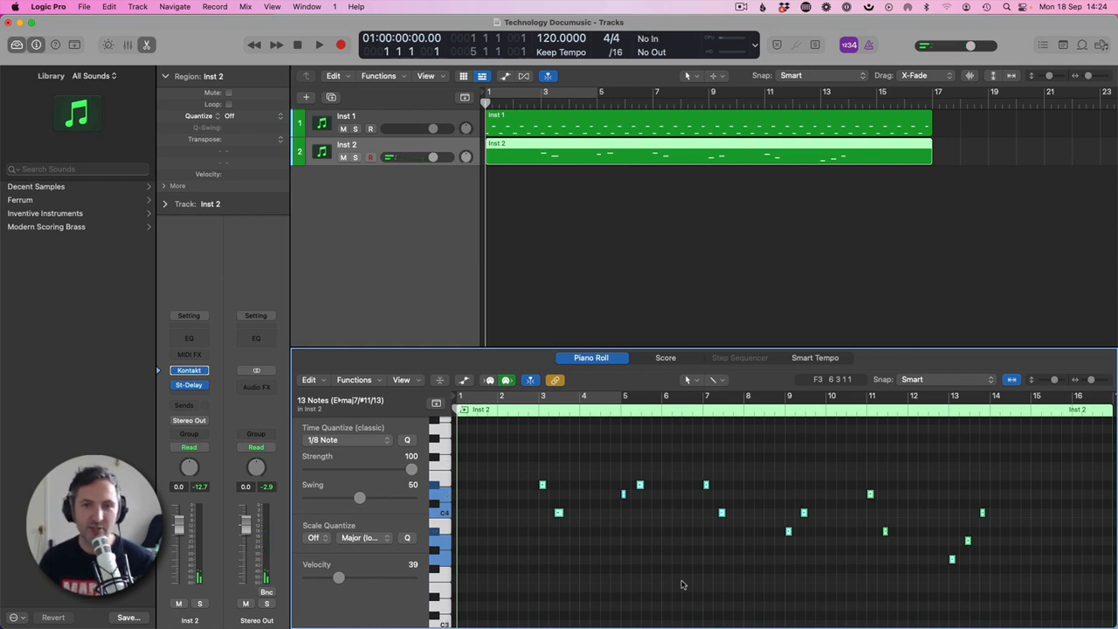
click(612, 451)
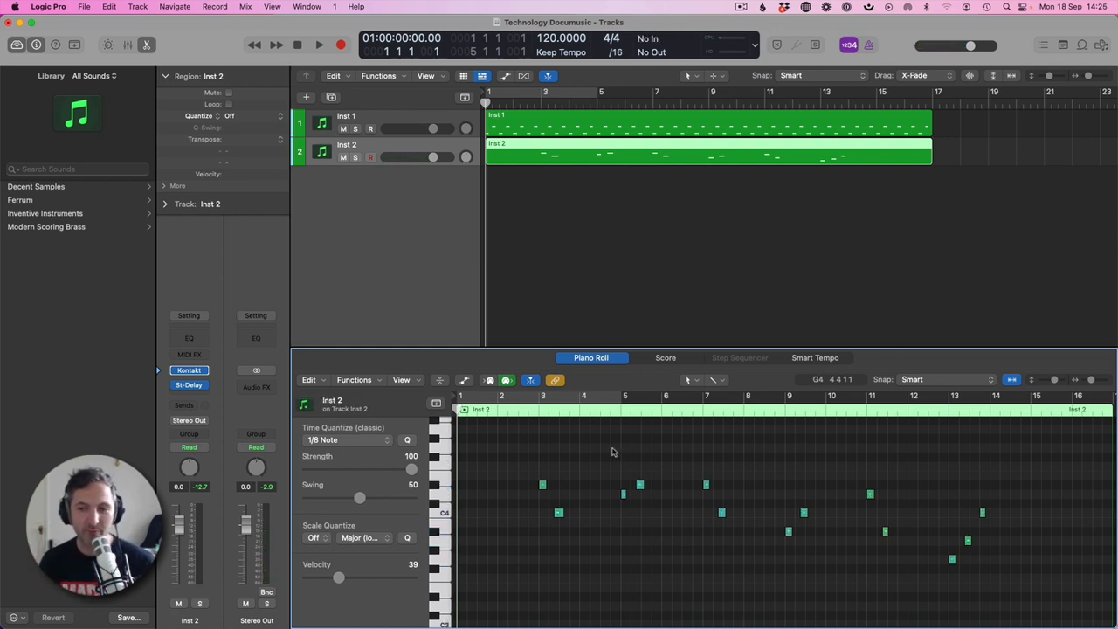
key(super+a)
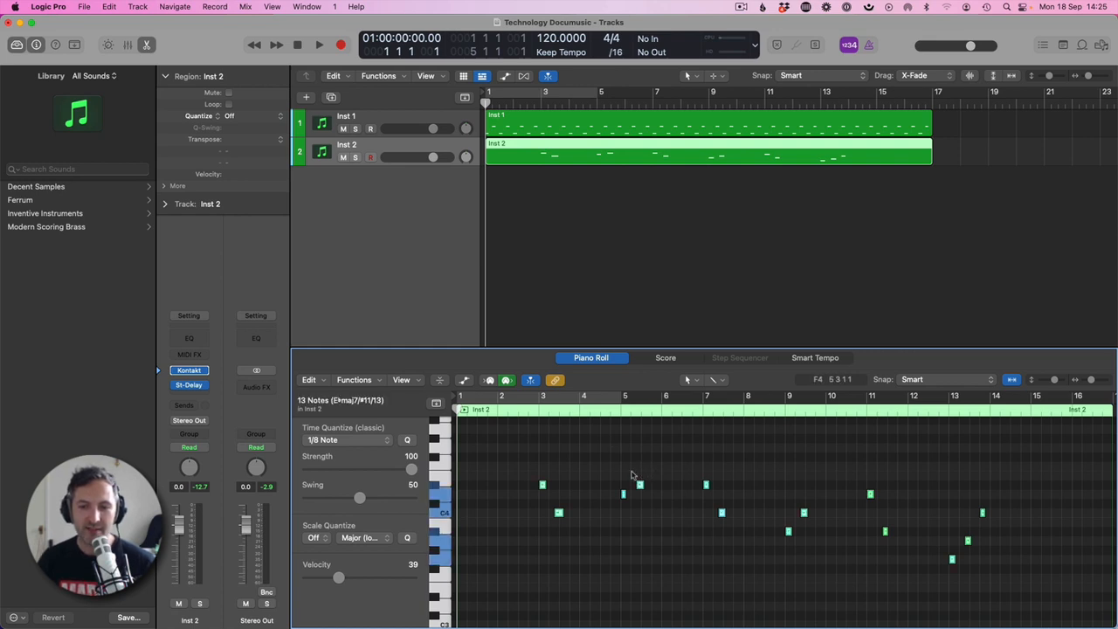
key(p)
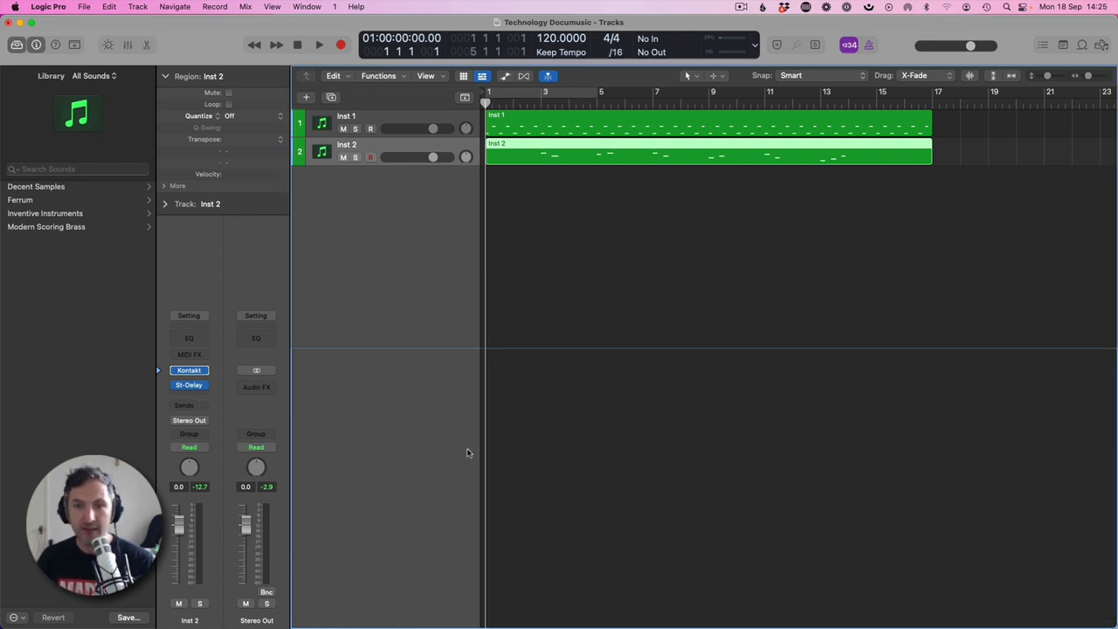
Duplicate the Inst 1 track with its sound settings and move the melody region from Inst 2 onto the copy
click(359, 123)
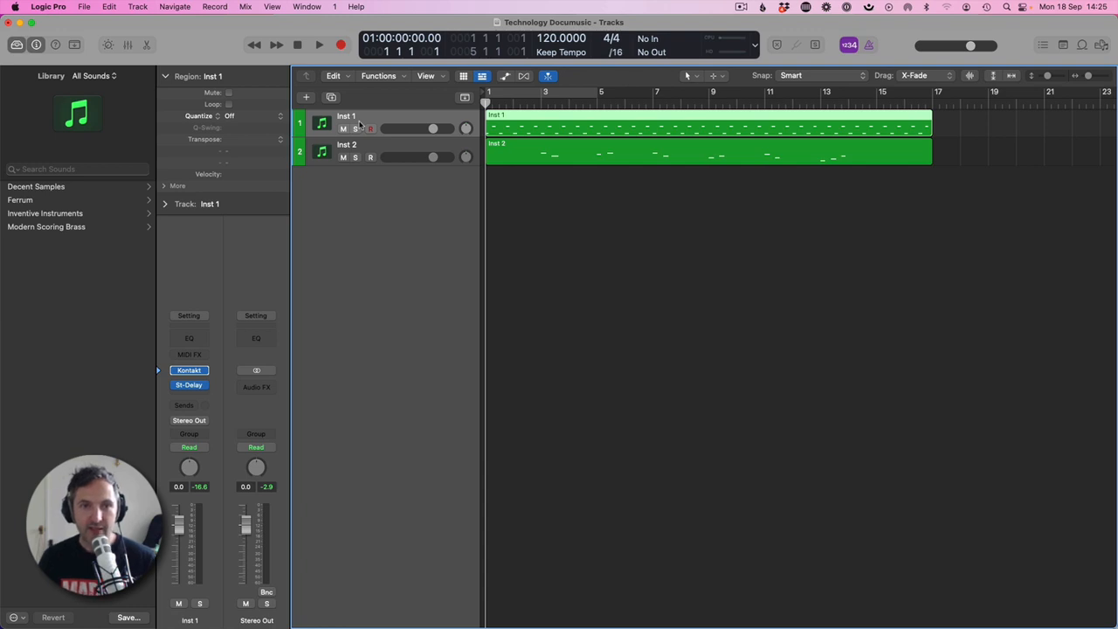
key(super+d)
drag(517, 173, 517, 154)
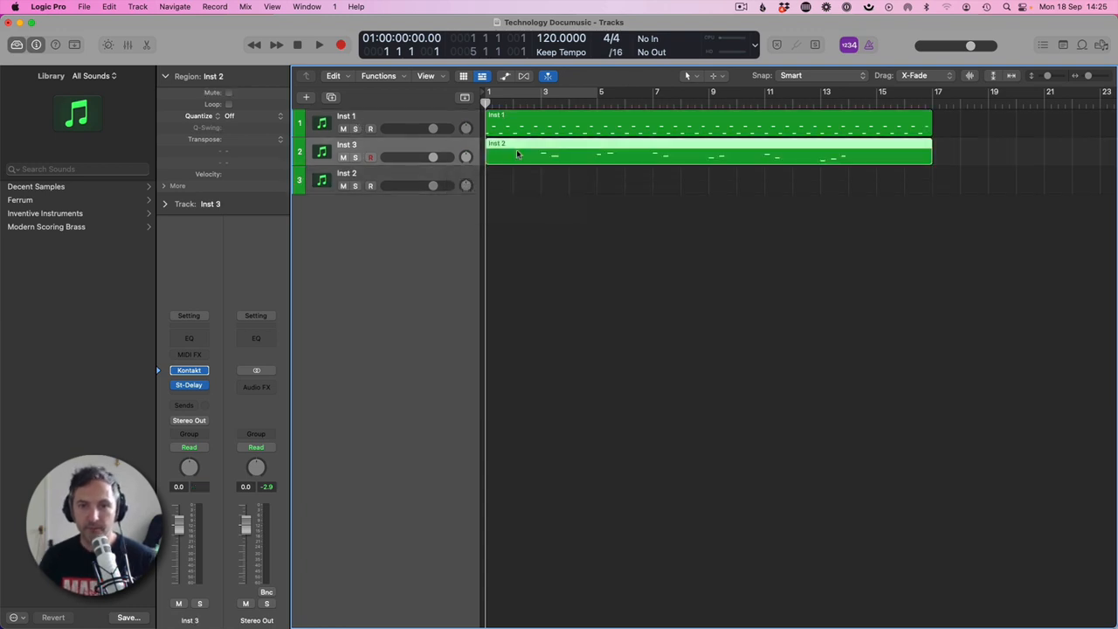
Raise the Inst 2 melody region's D#4 notes to E4 and its A#3 notes to B3 in the Piano Roll
key(space)
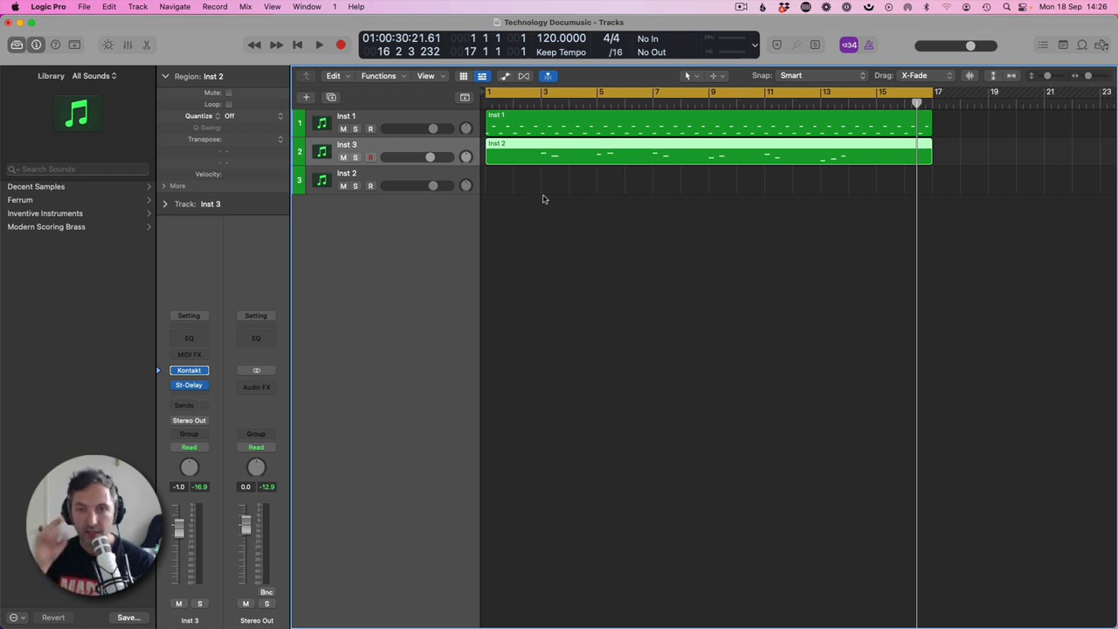
double_click(568, 155)
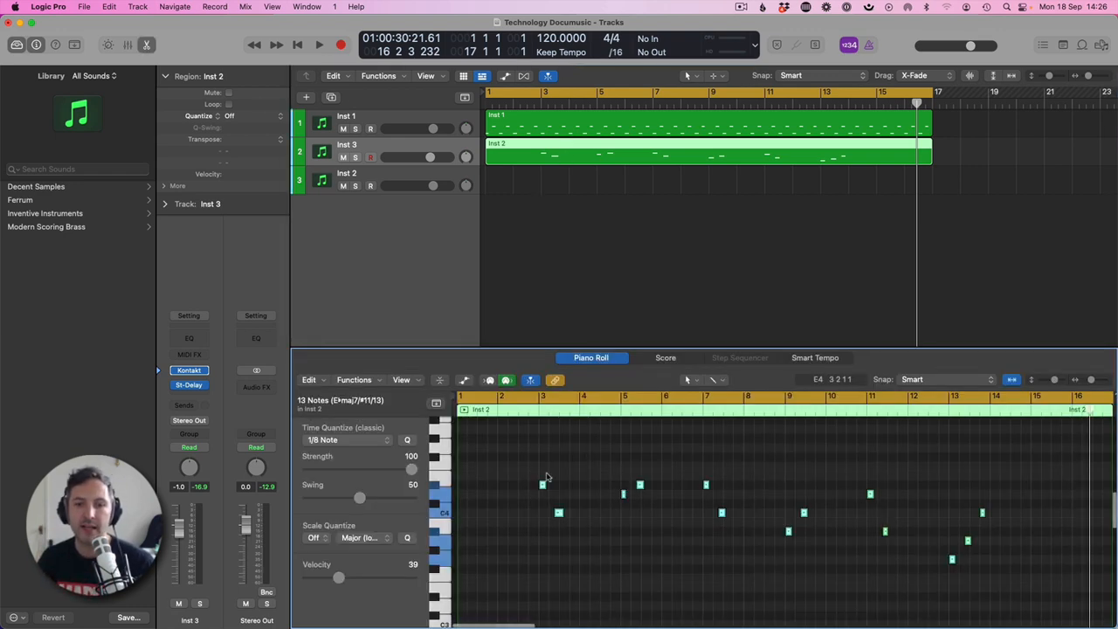
click(434, 486)
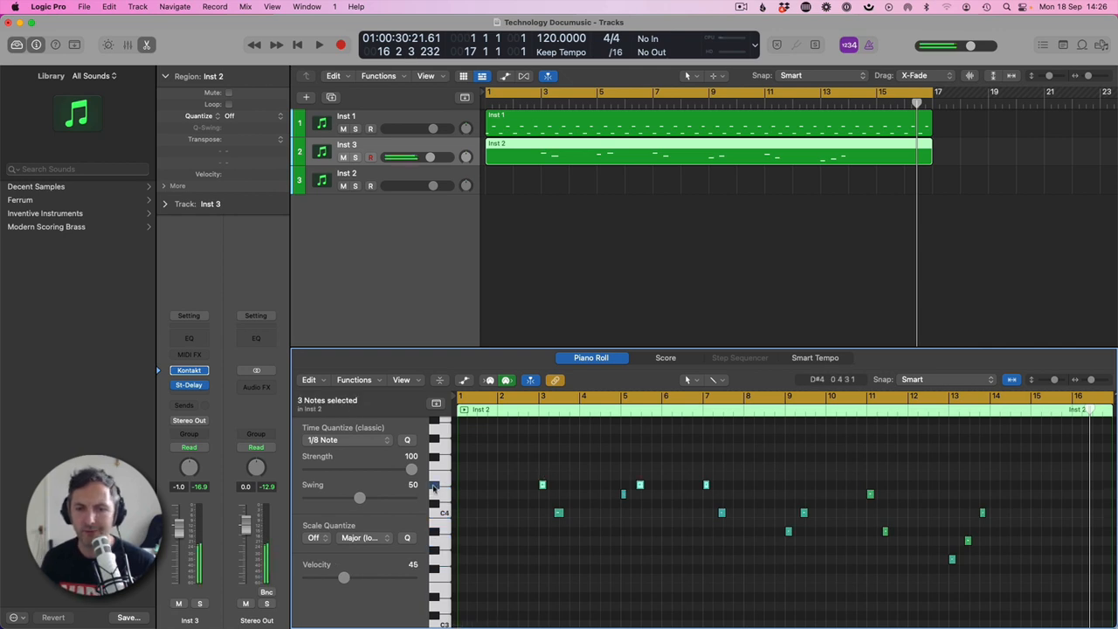
key(alt+Up)
click(438, 535)
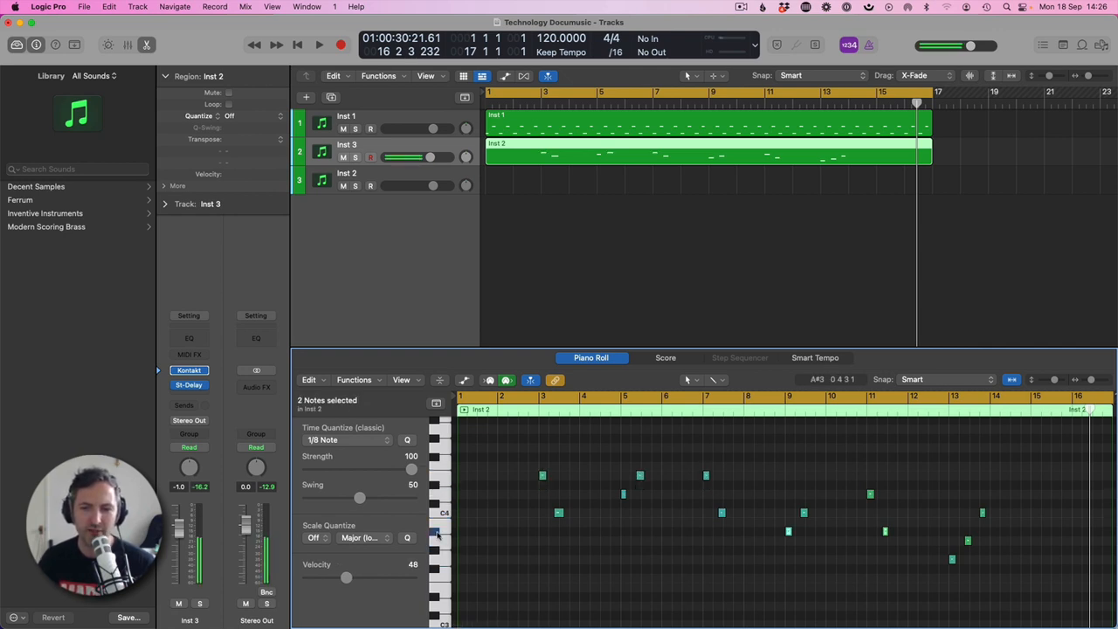
key(alt+Down)
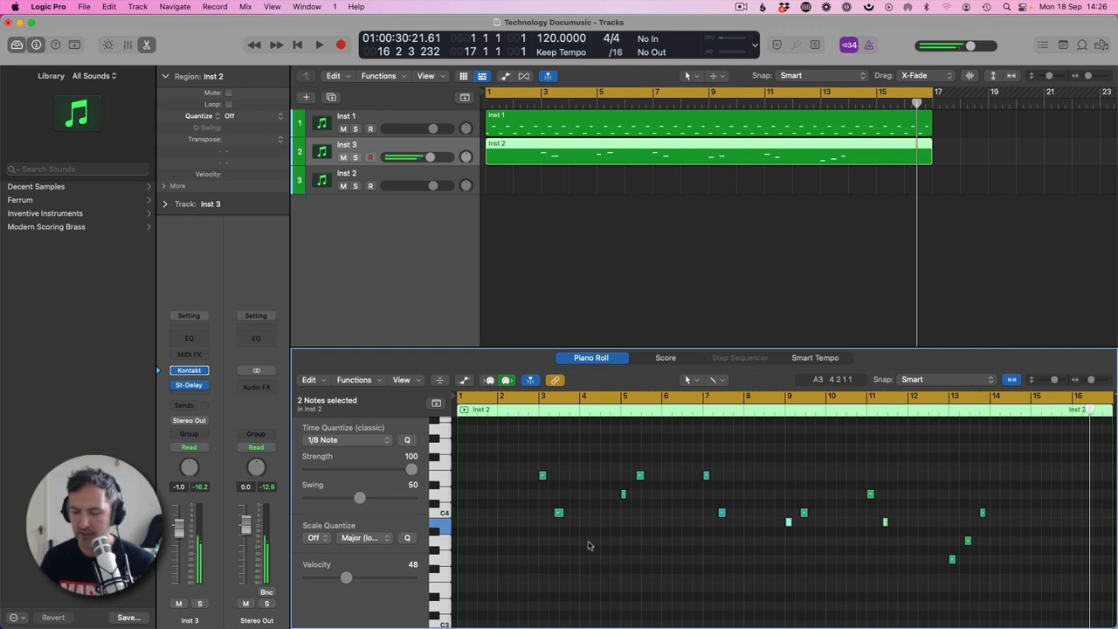
Play back the altered melody over the pulse from the start of the song, then stop
key(Return)
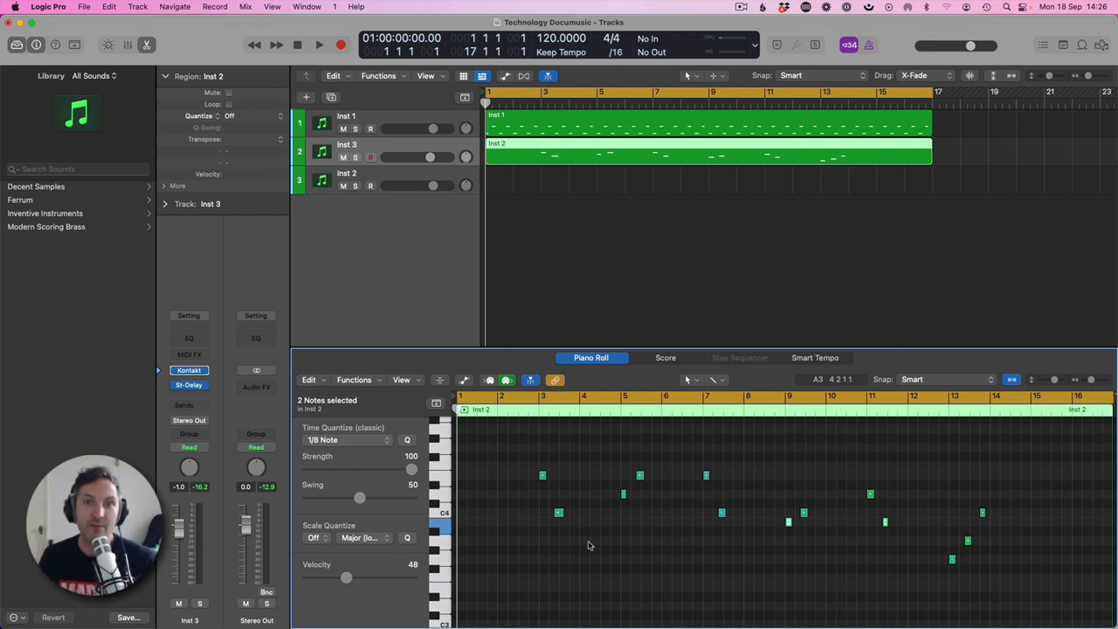
key(space)
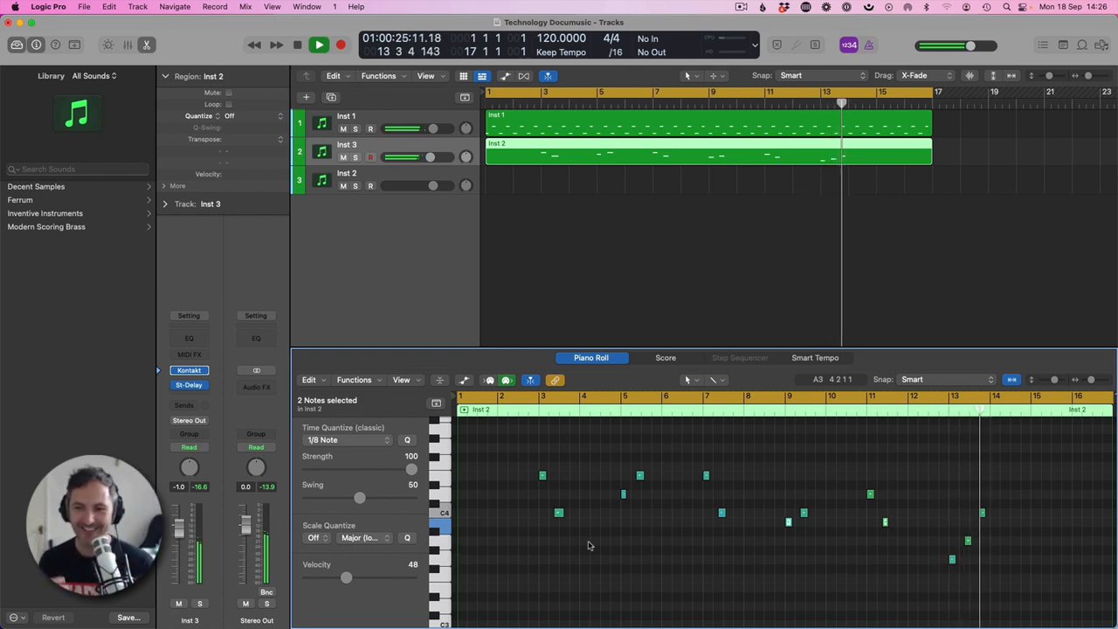
key(space)
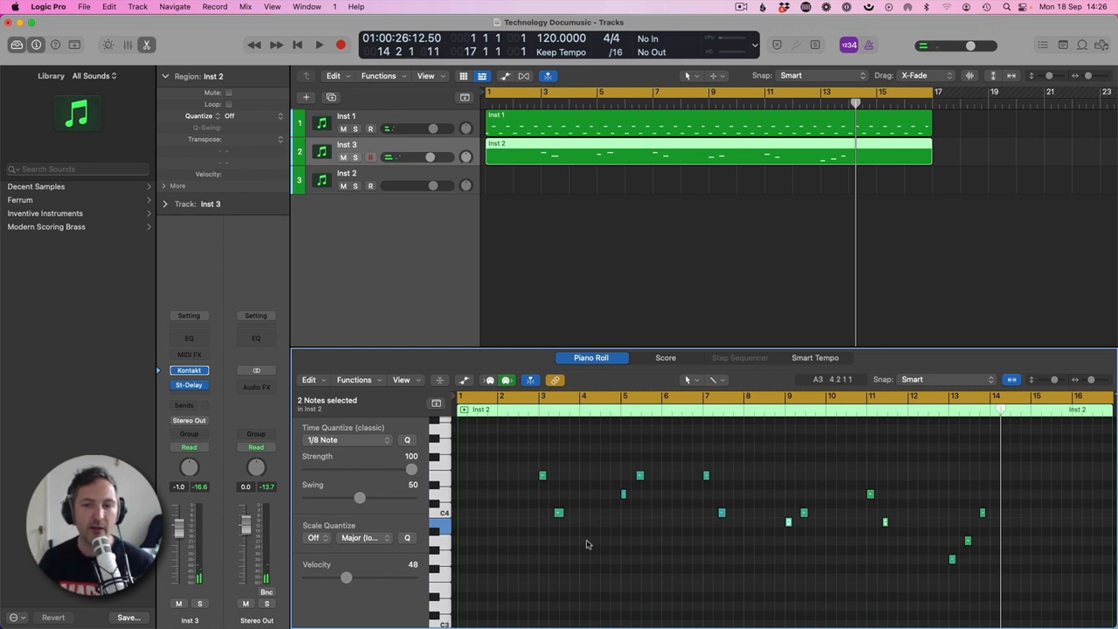
Lower the melody's E4 notes back to D#4 and its B3 notes back to A#3
click(442, 479)
key(alt+Down)
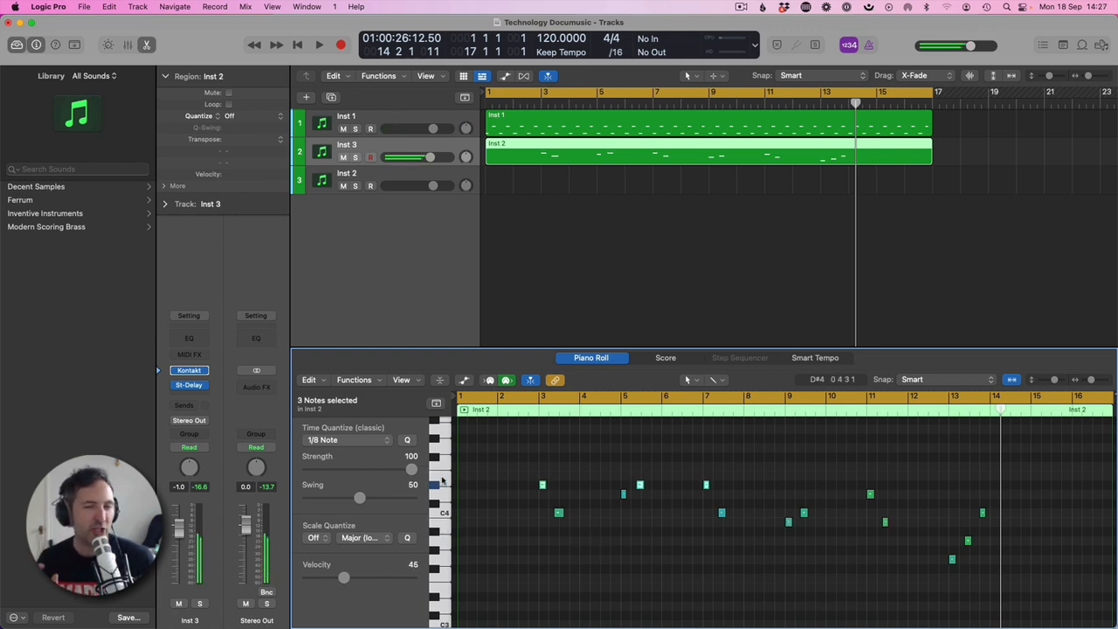
click(441, 525)
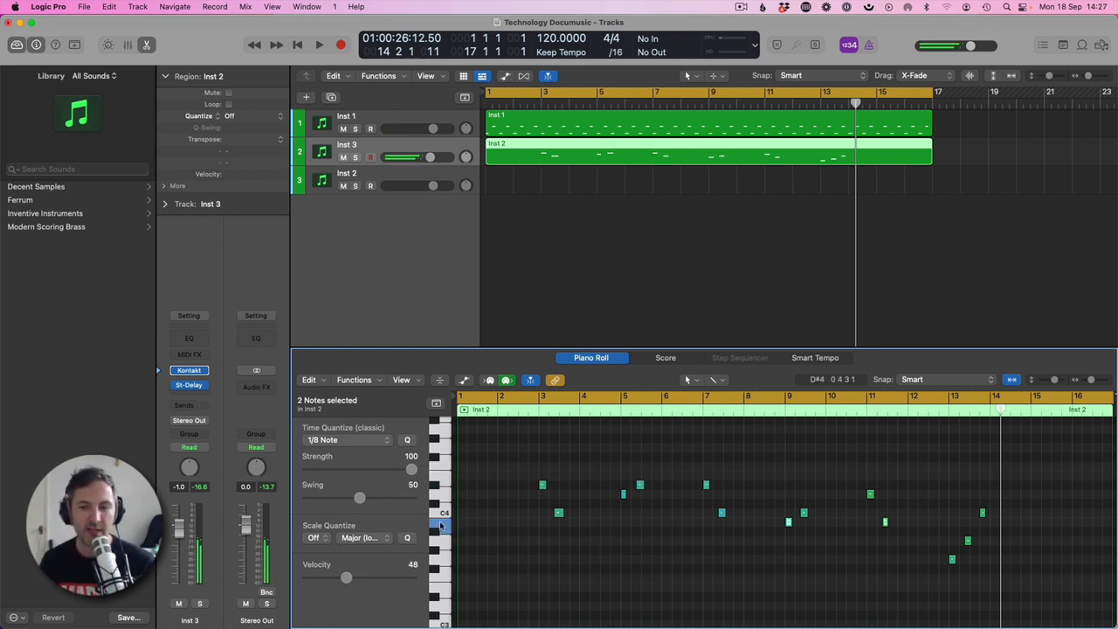
key(alt+Down)
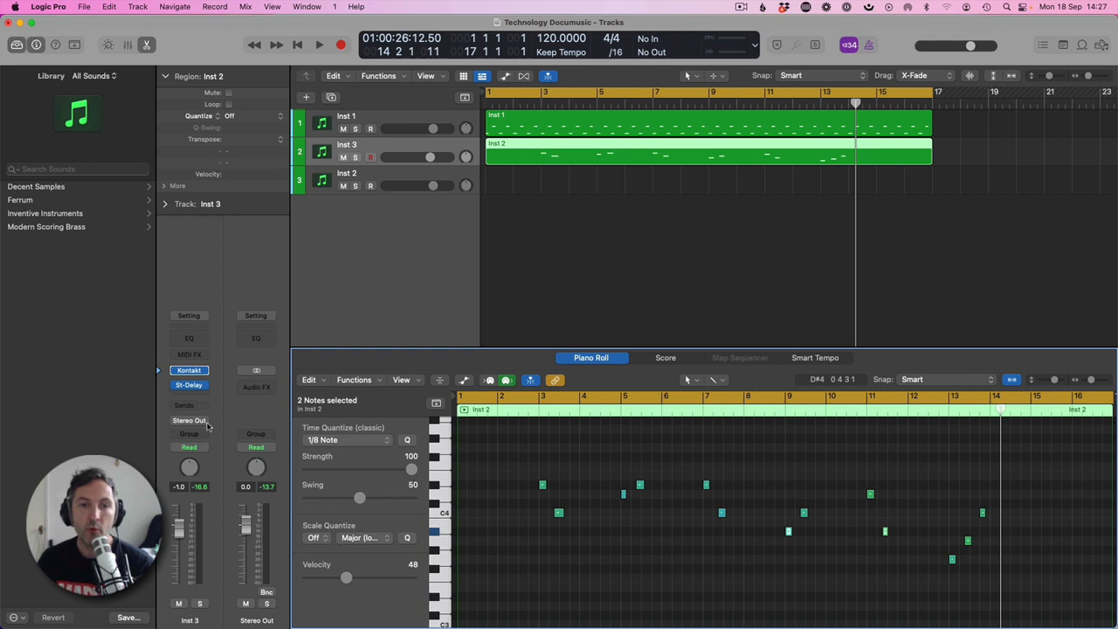
Replace the instrument on the empty Inst 2 track with Kontakt 5 and load the Halo in C preset from the Keys sounds
click(378, 171)
key(Return)
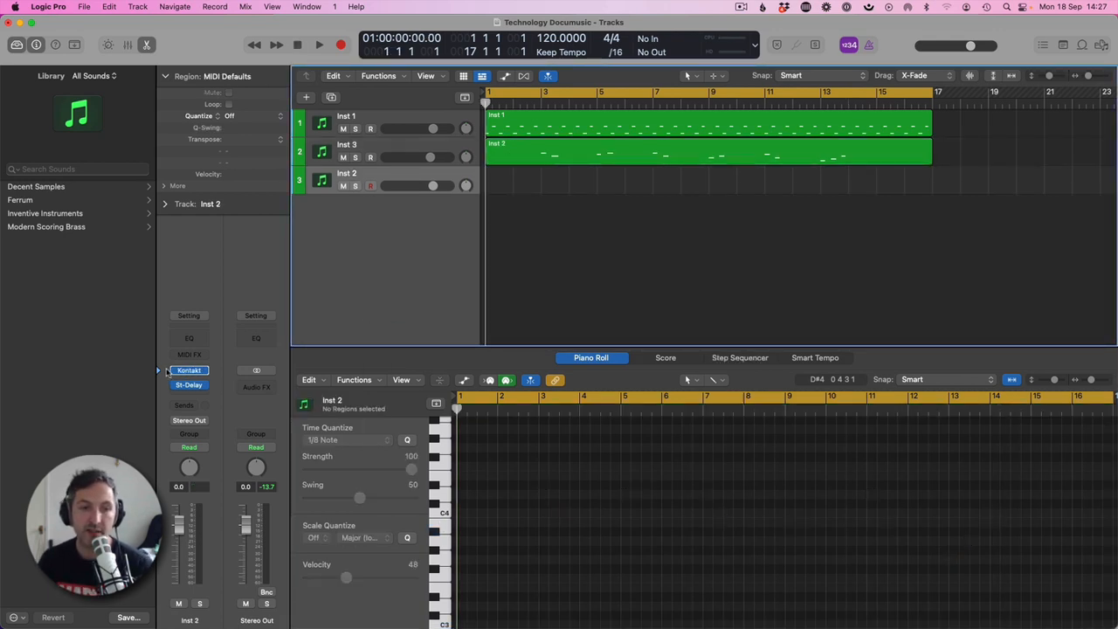
click(203, 372)
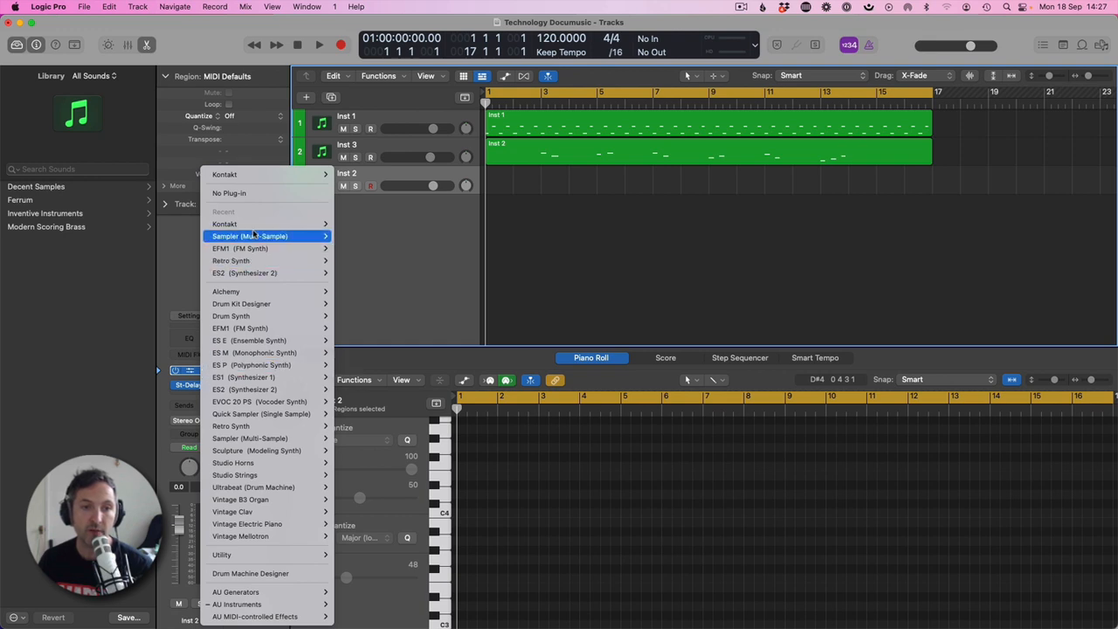
mouse_move(277, 609)
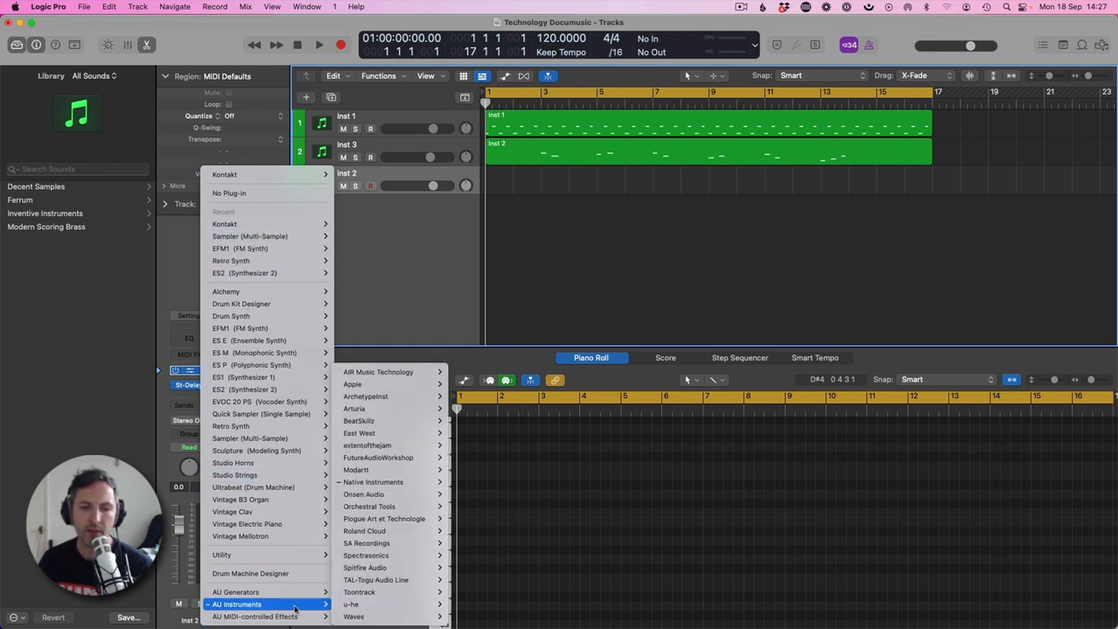
mouse_move(414, 483)
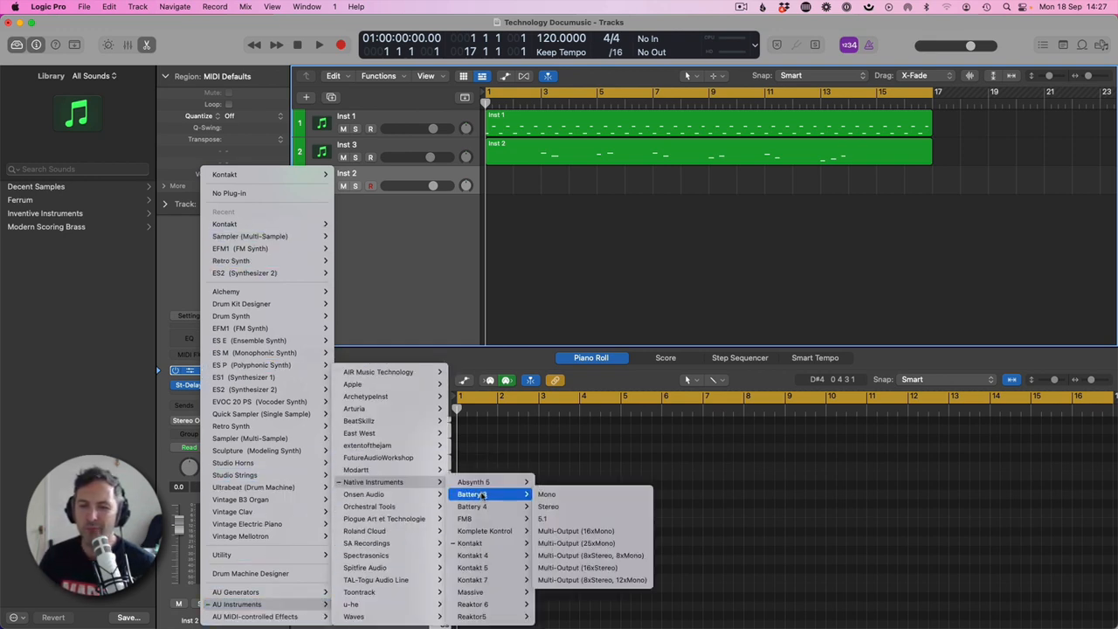
mouse_move(494, 568)
click(551, 531)
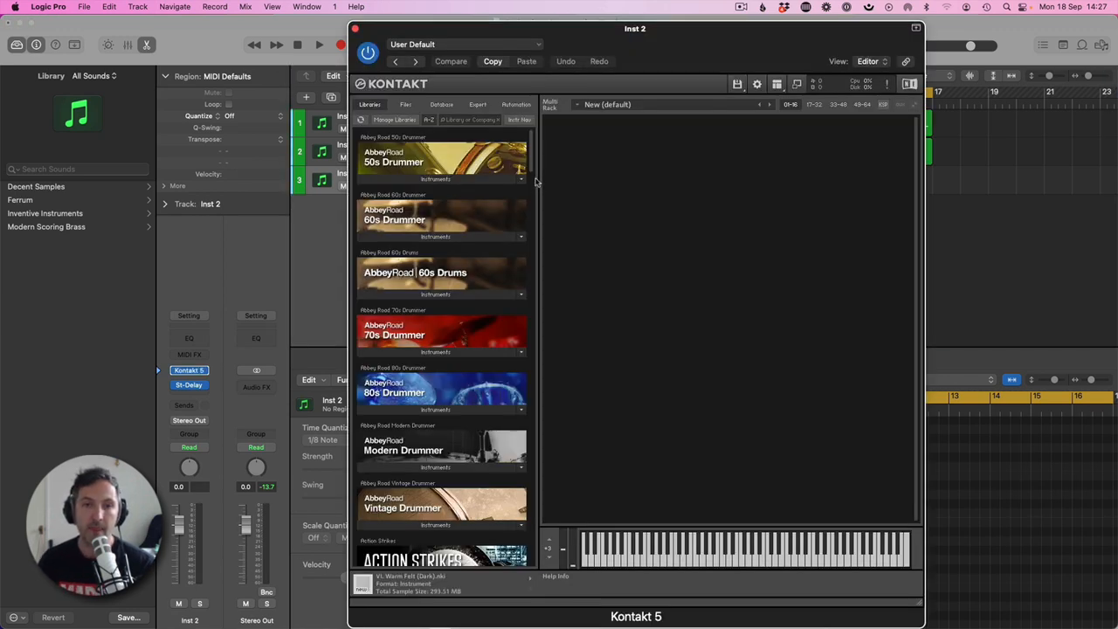
click(354, 30)
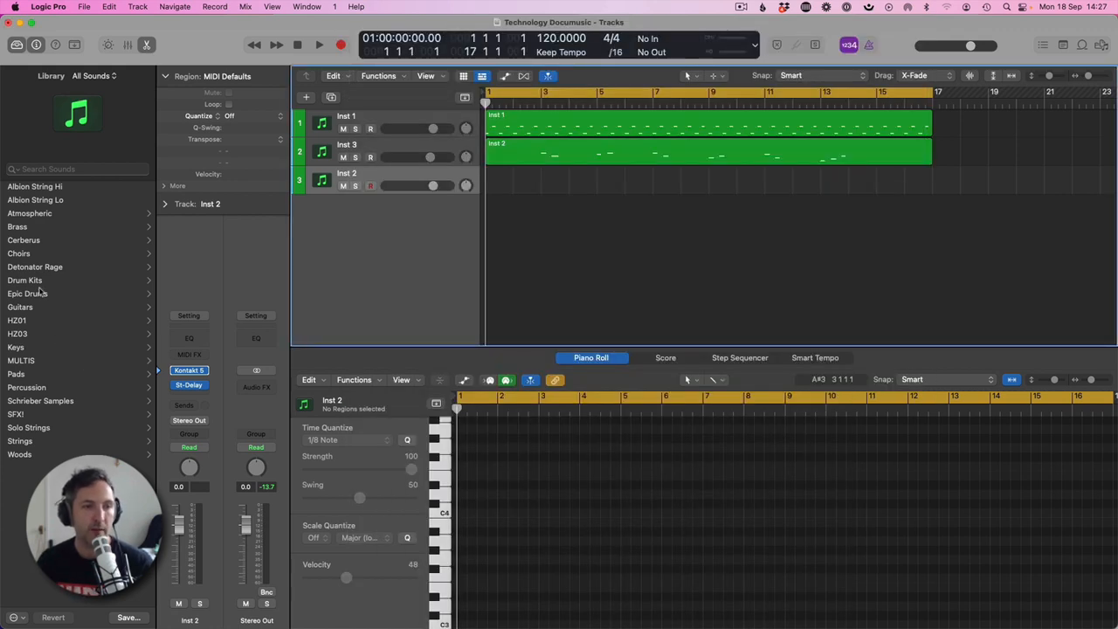
click(32, 348)
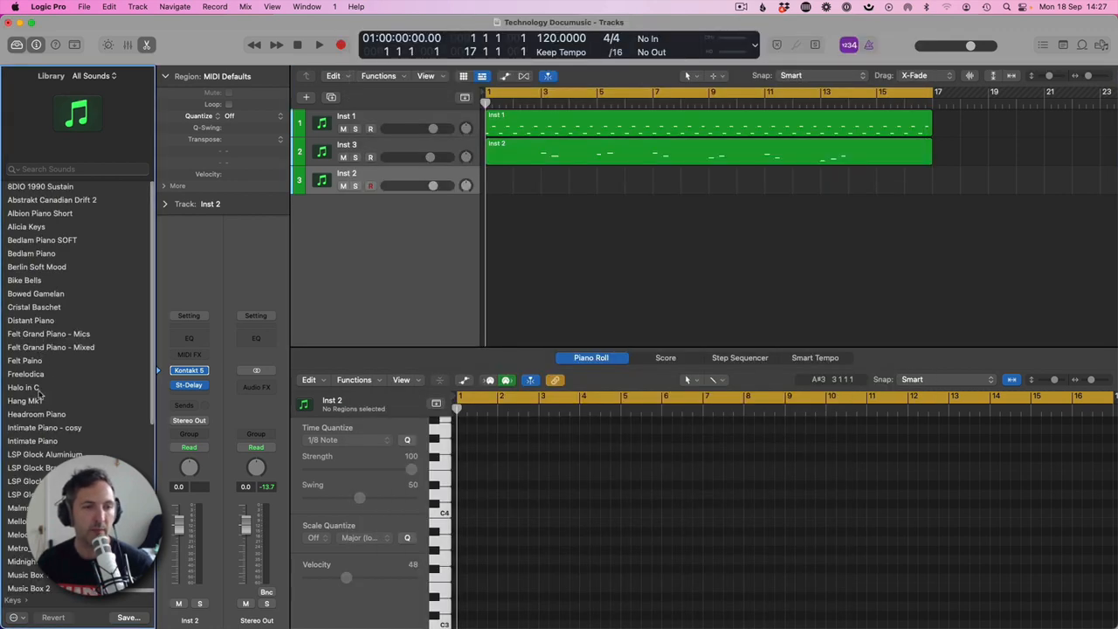
click(38, 390)
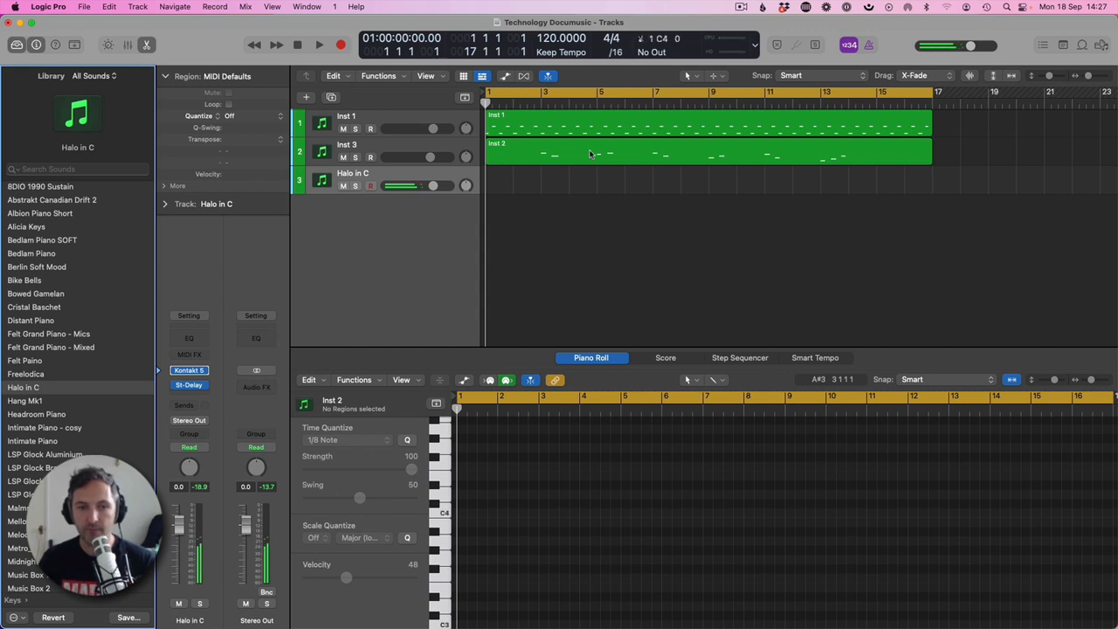
Record a sparse part of two-note chords on the Halo in C track from bar 3 and play it back from the start
key(r)
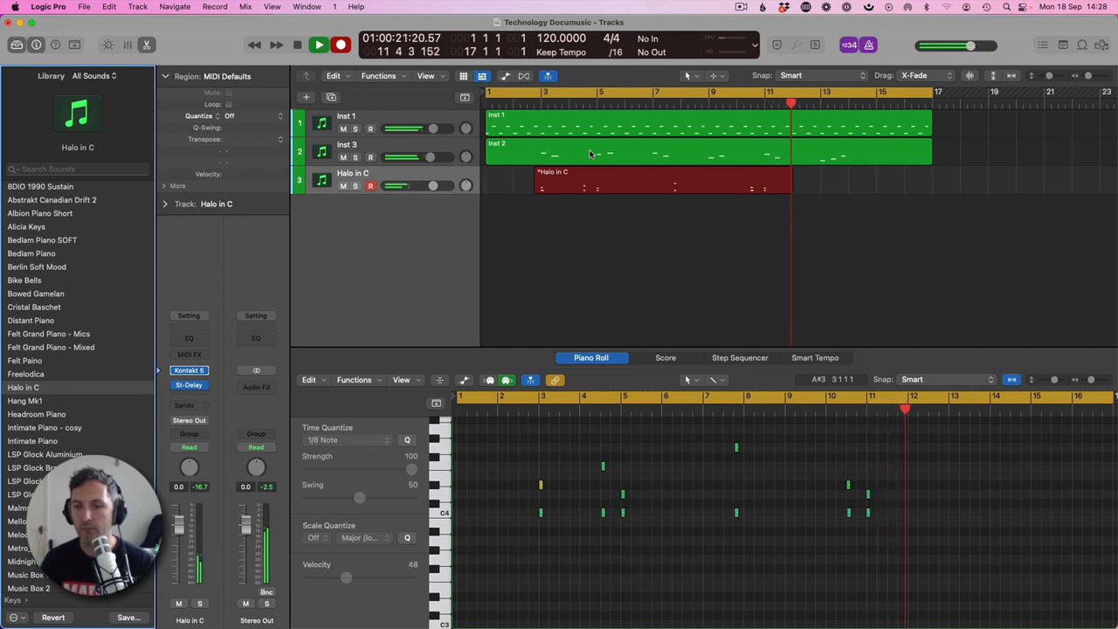
key(space)
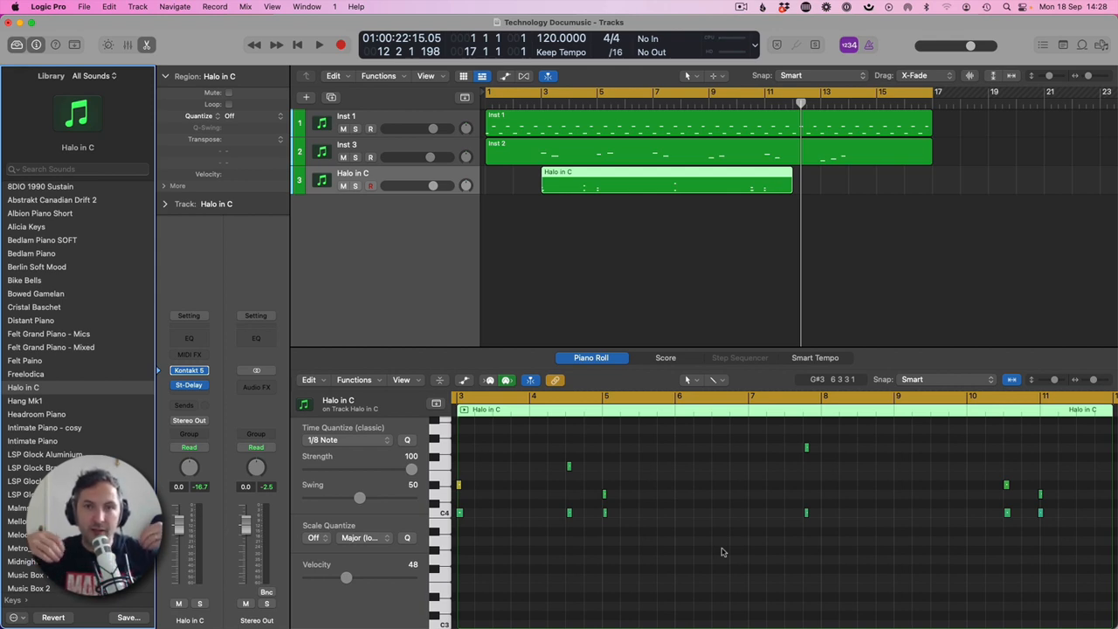
key(Return)
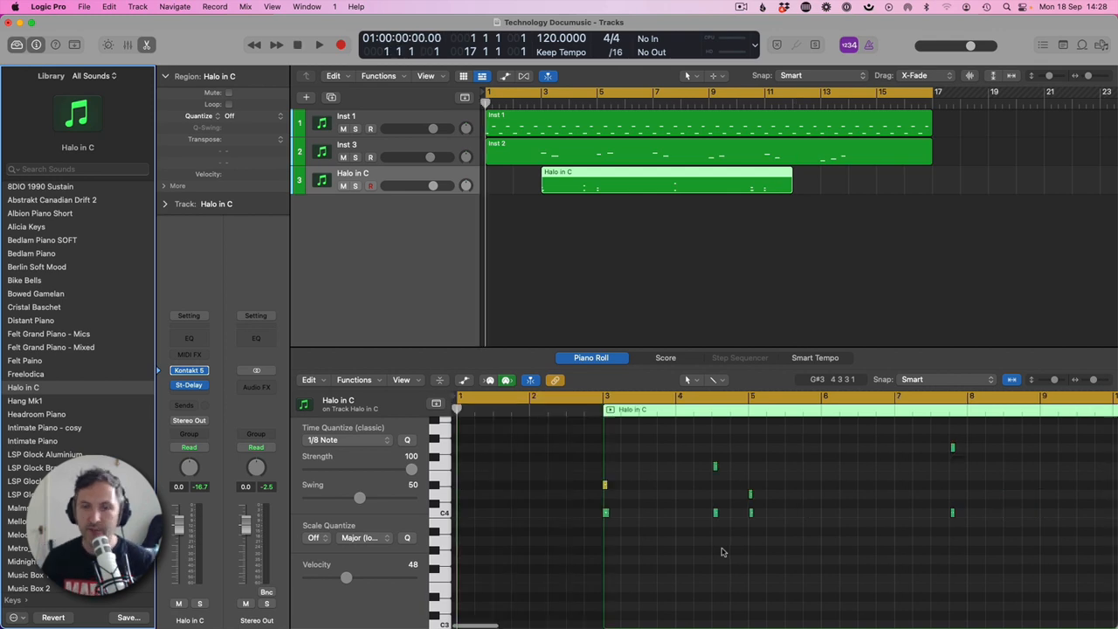
key(space)
key(super+a)
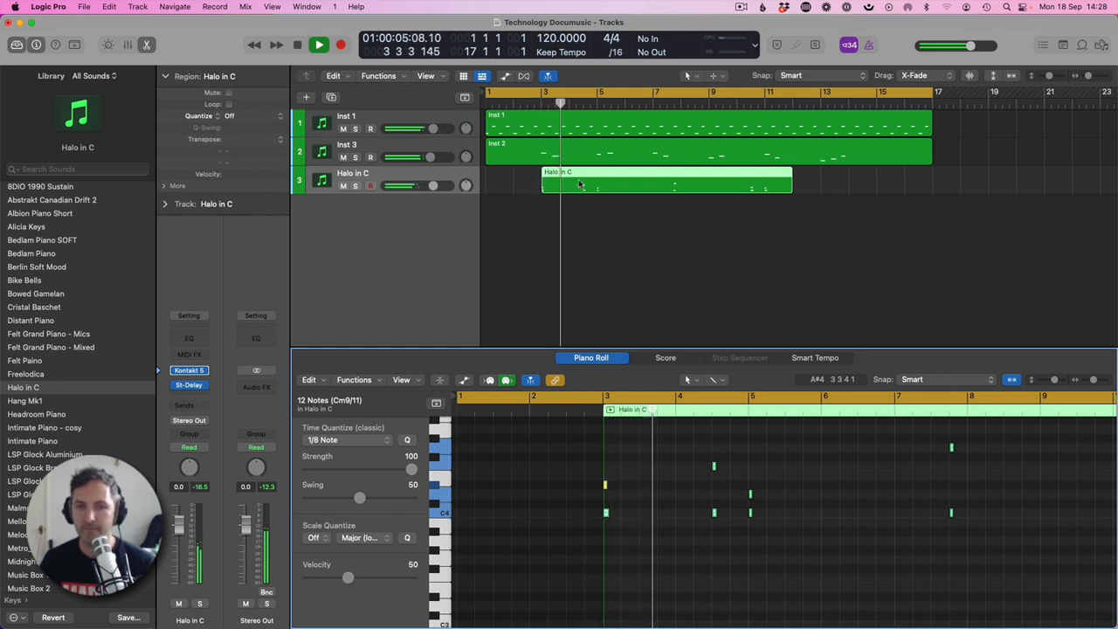
Lower the Halo in C track's volume to -4.1 and delete its recorded region
drag(433, 185, 408, 189)
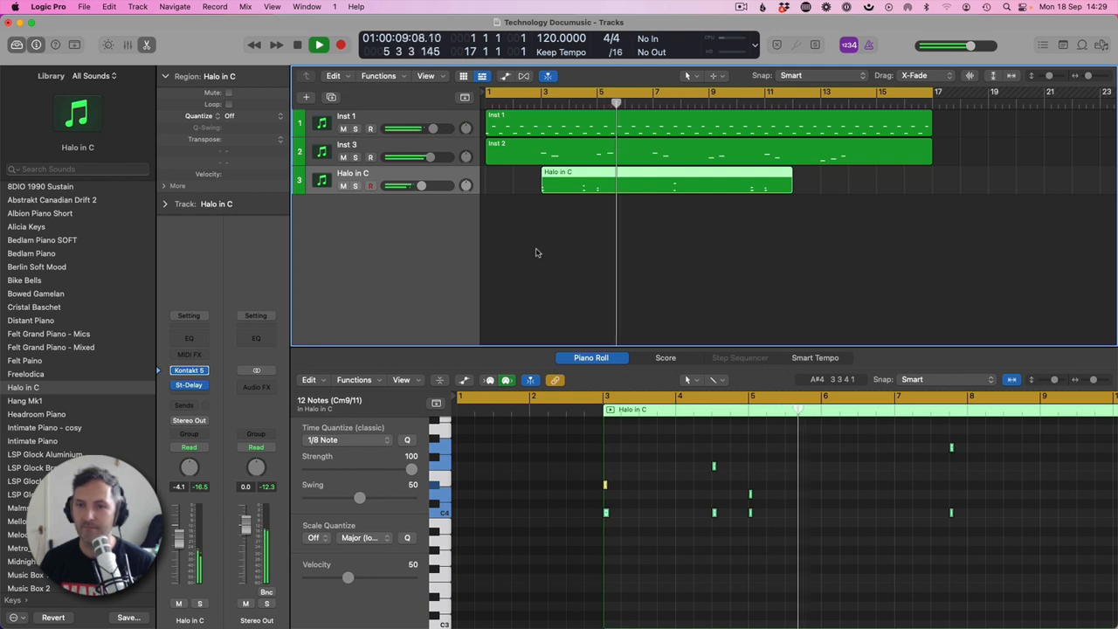
key(space)
key(Delete)
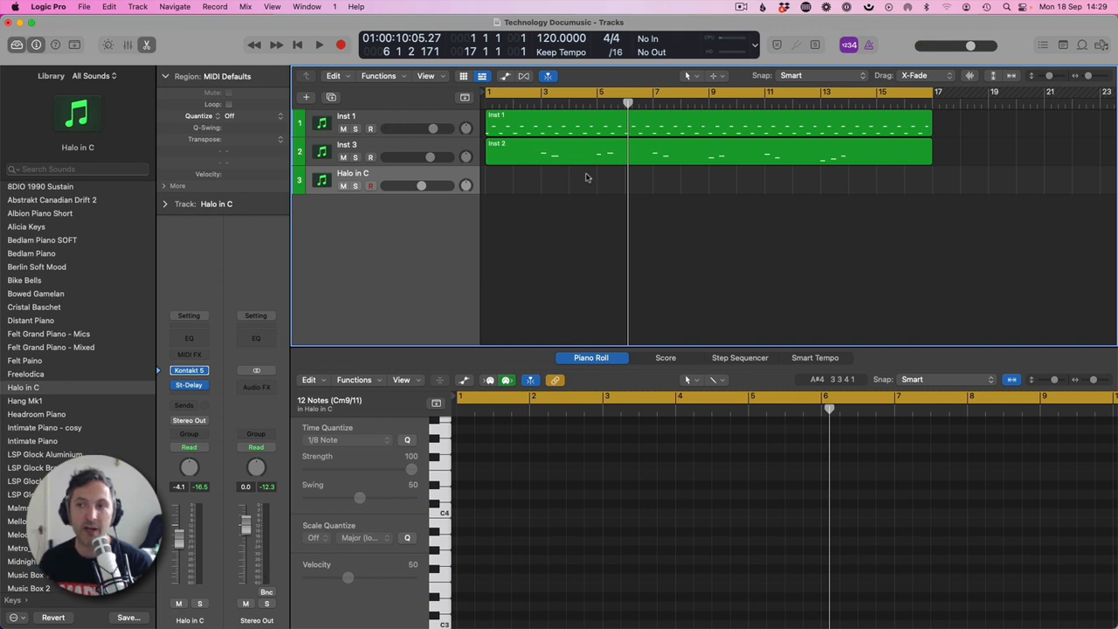
Turn off the cycle range and repeat the Inst 1 pulse region from bar 17
click(1081, 77)
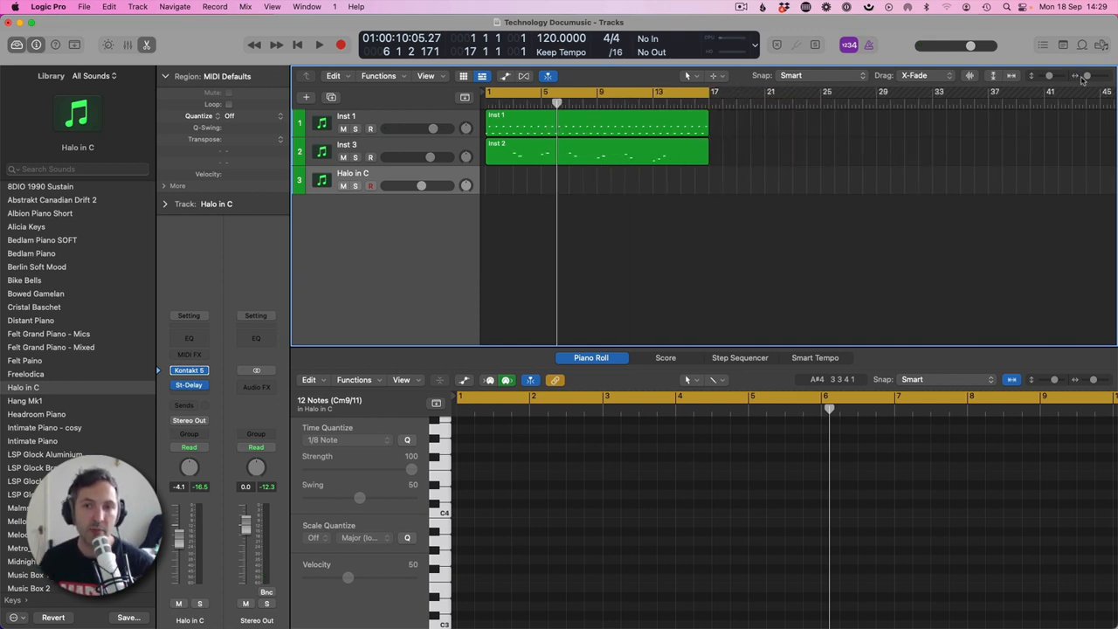
click(646, 155)
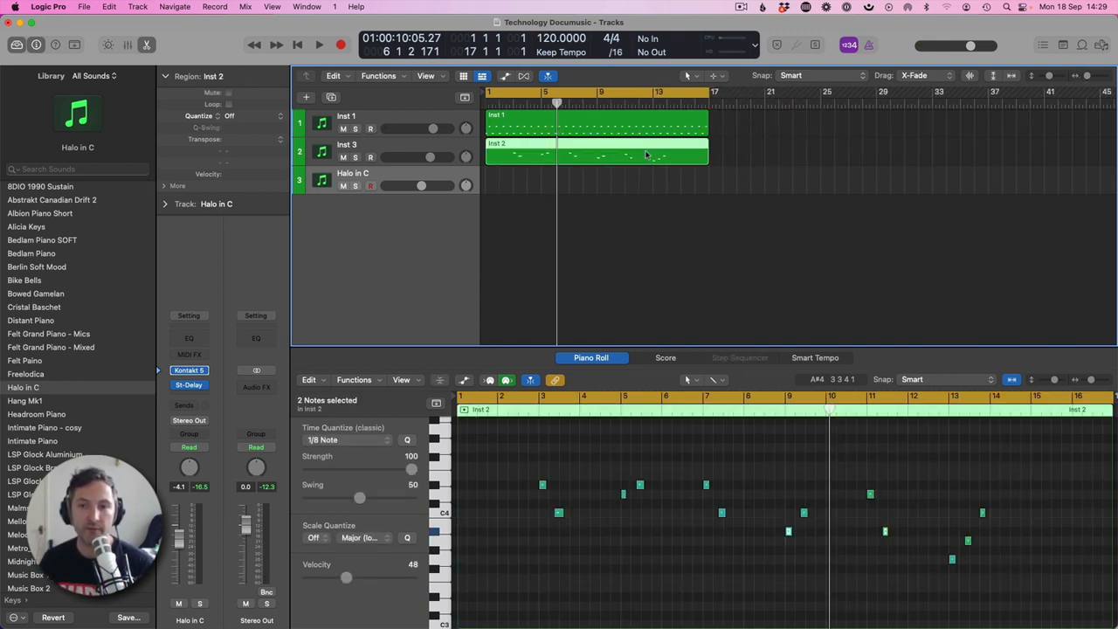
click(563, 94)
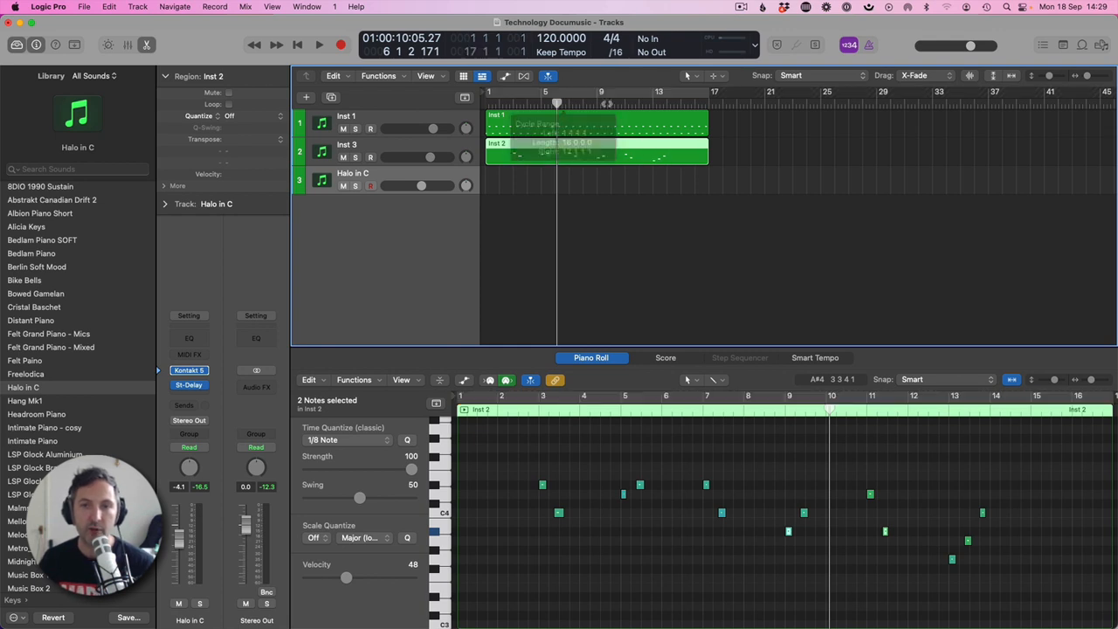
click(524, 126)
key(super+r)
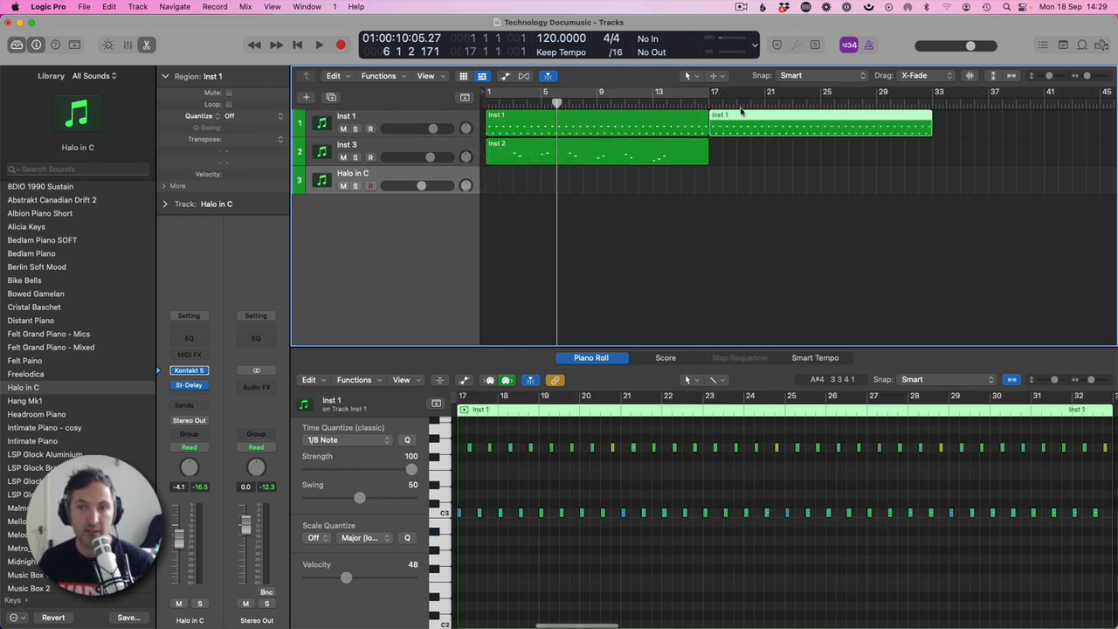
Move the Inst 2 melody region to start at bar 5 and play the arrangement from the beginning
mouse_move(569, 150)
mouse_down()
mouse_move(680, 150)
mouse_move(579, 155)
mouse_up()
key(Return)
key(space)
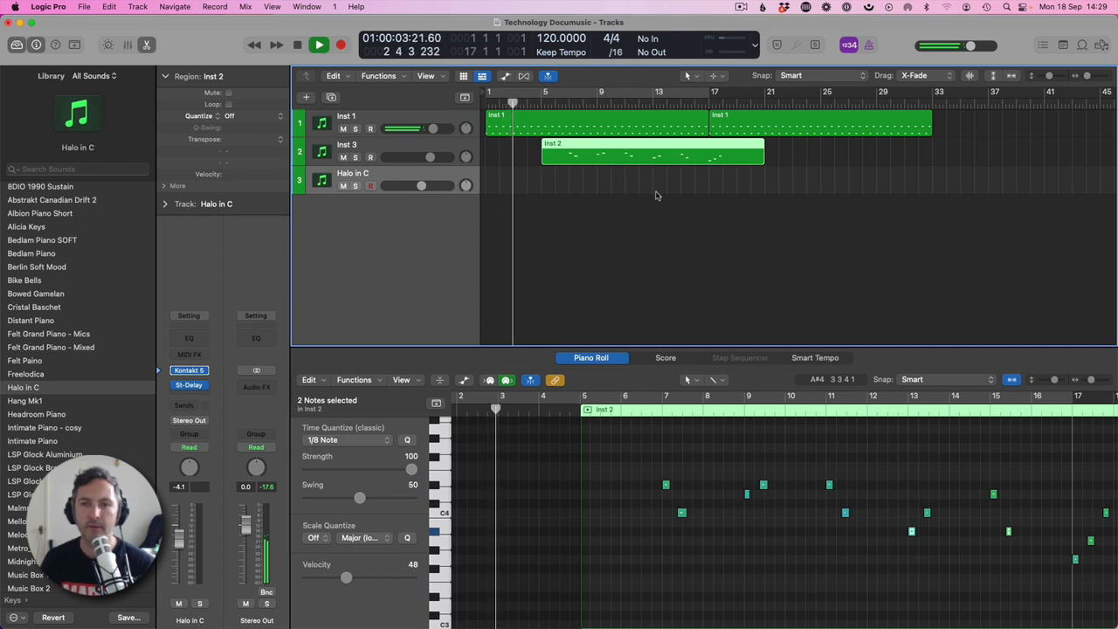
Copy the melody region onto the Halo in C track at bar 19, audition it and raise the track's volume to 2.2
click(617, 175)
drag(584, 158, 782, 185)
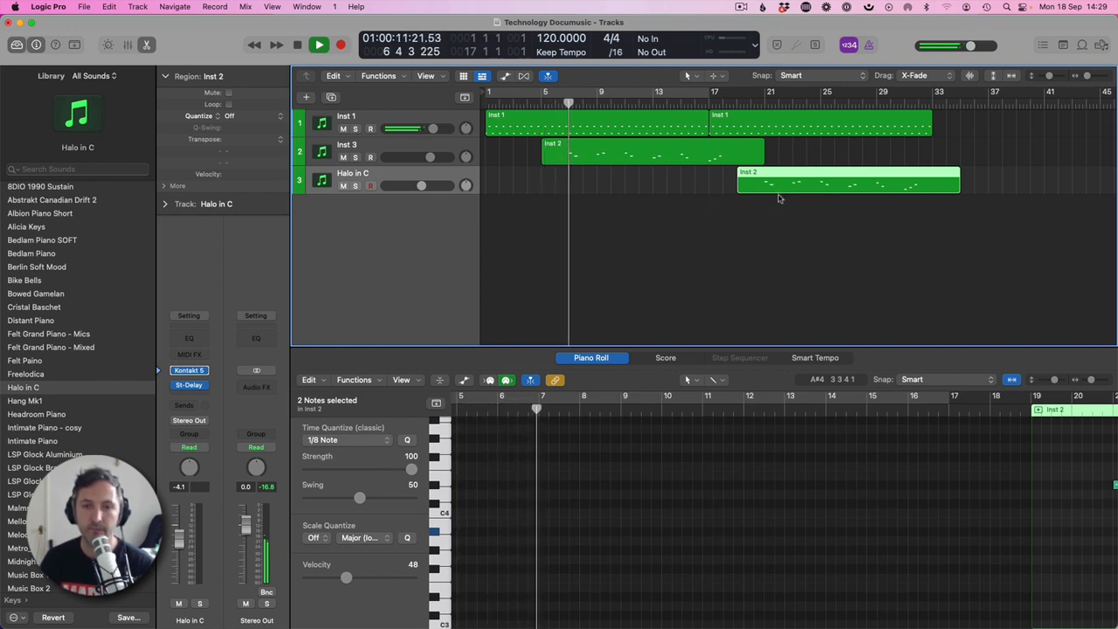
click(750, 102)
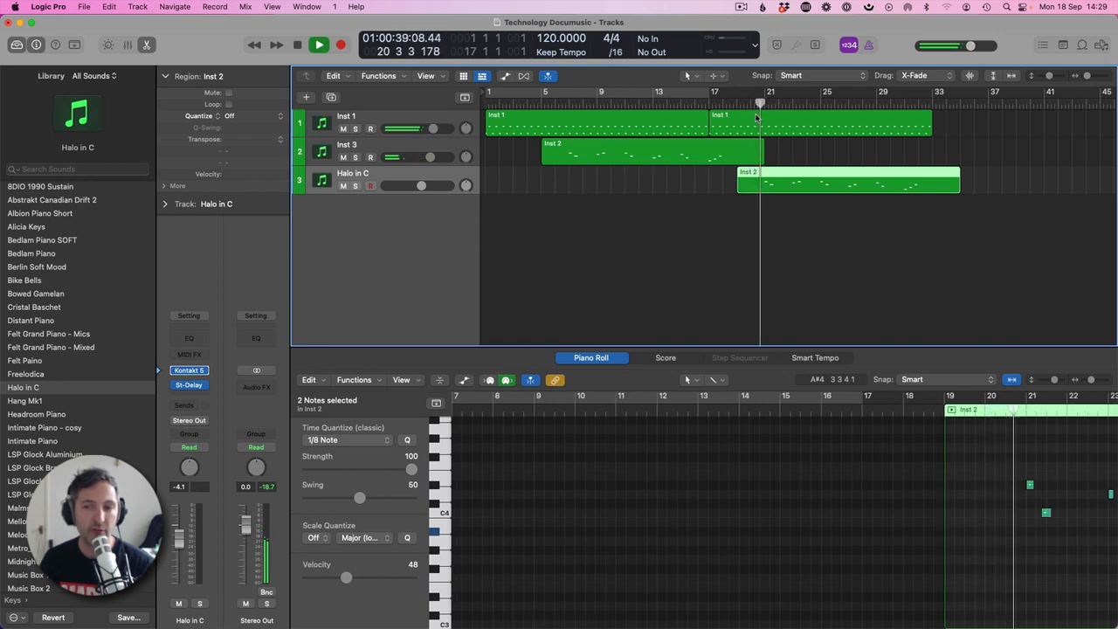
drag(421, 186, 439, 185)
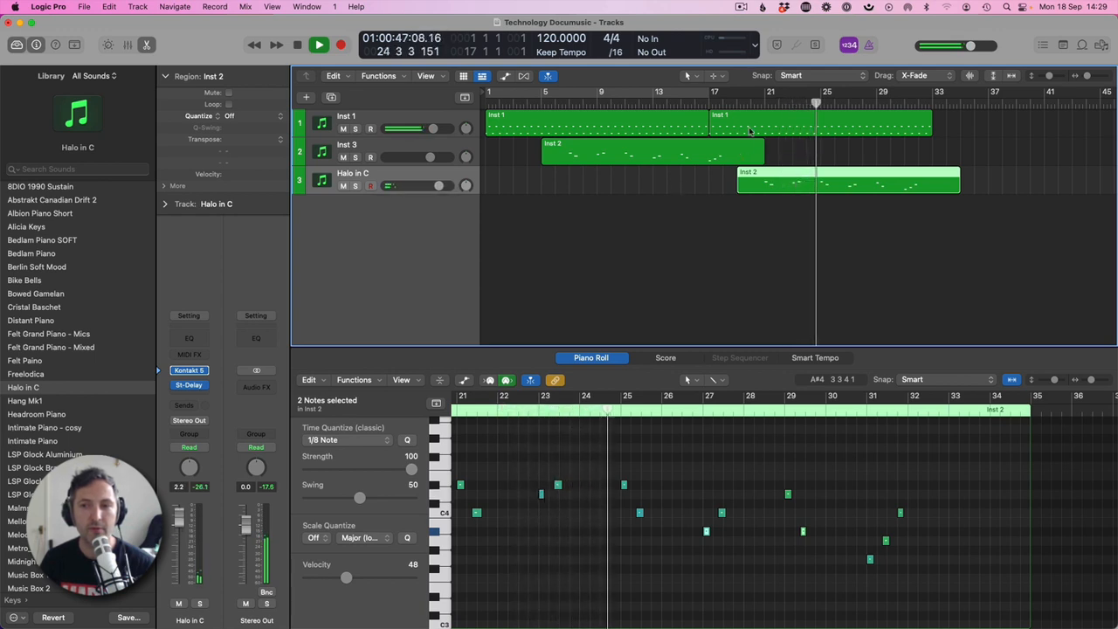
Duplicate the Halo in C track and copy the Inst 1 pulse region onto the new track at bar 24
key(super+d)
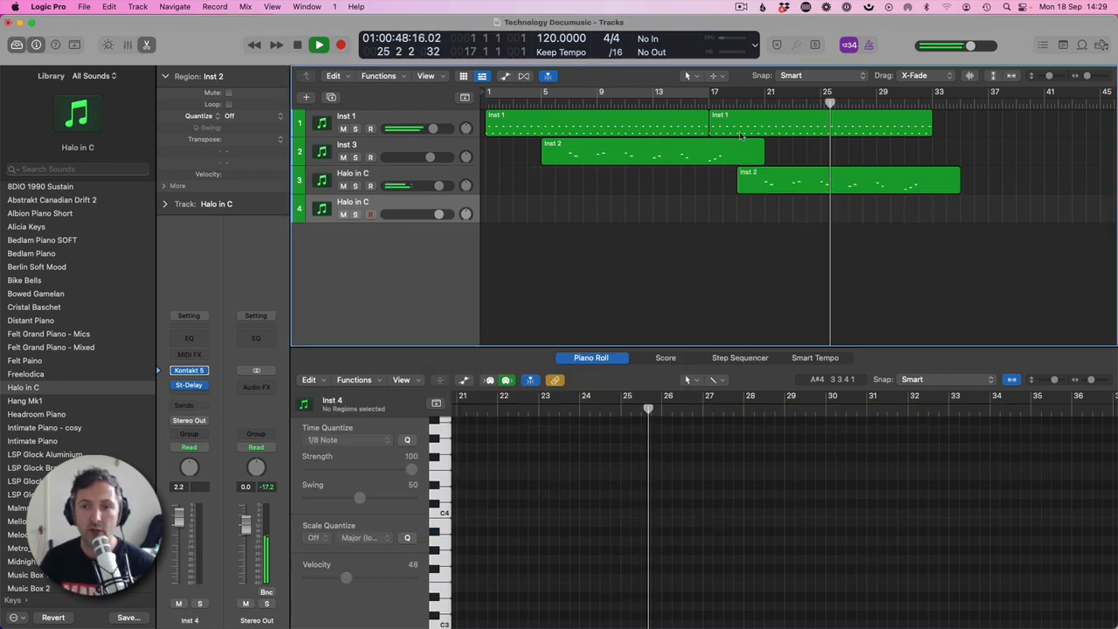
drag(740, 136, 837, 207)
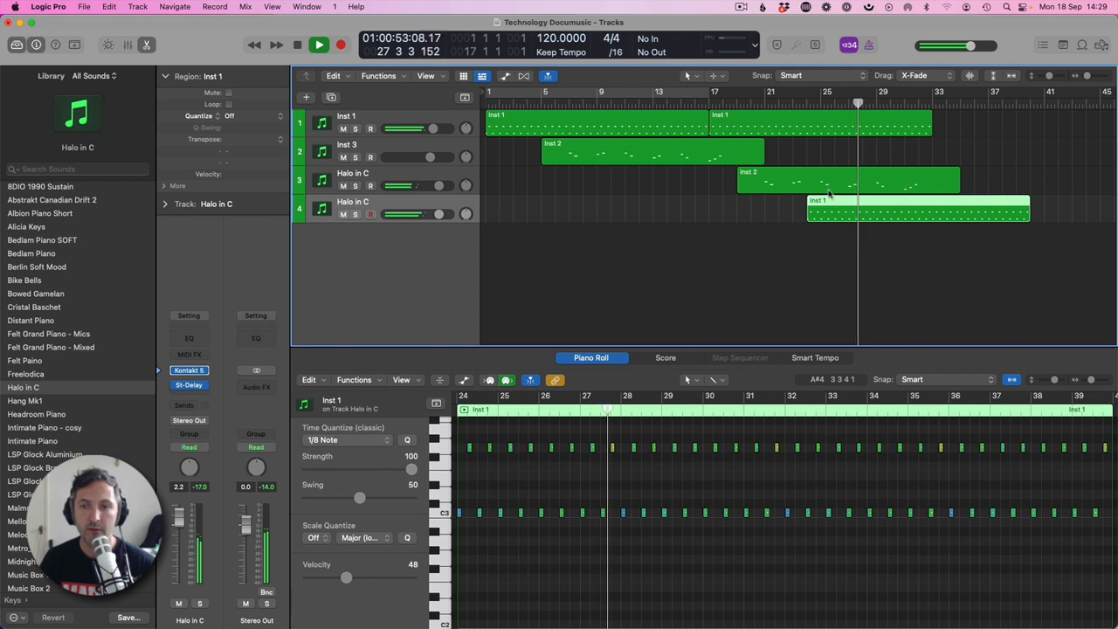
Automate a volume fade-out on the Inst 1 track towards the end of its second pulse region near bar 33
click(748, 133)
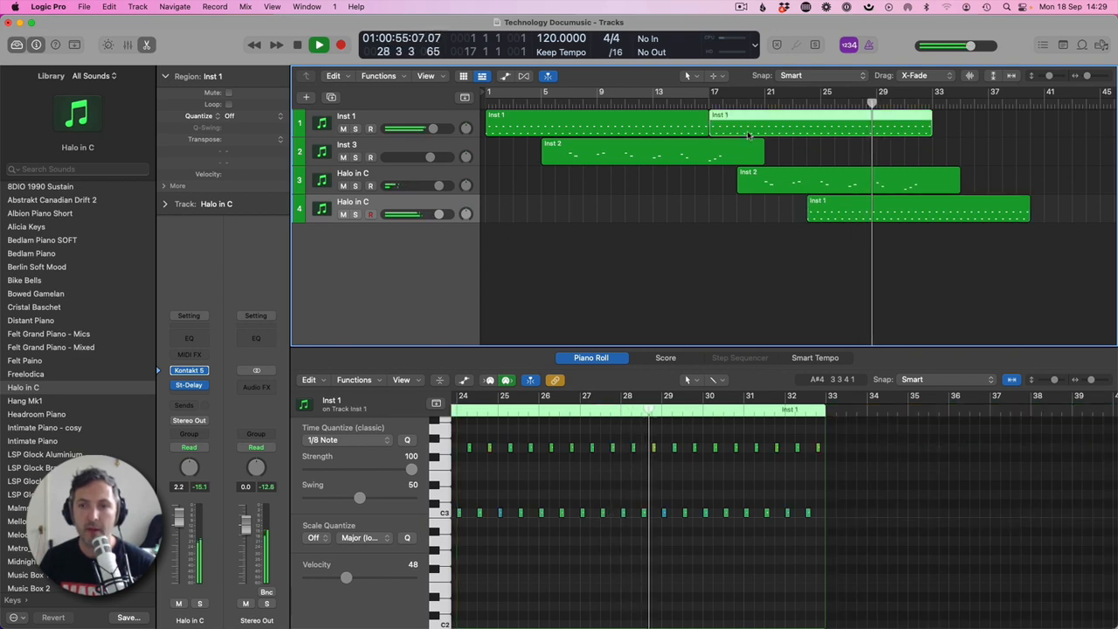
key(a)
click(929, 138)
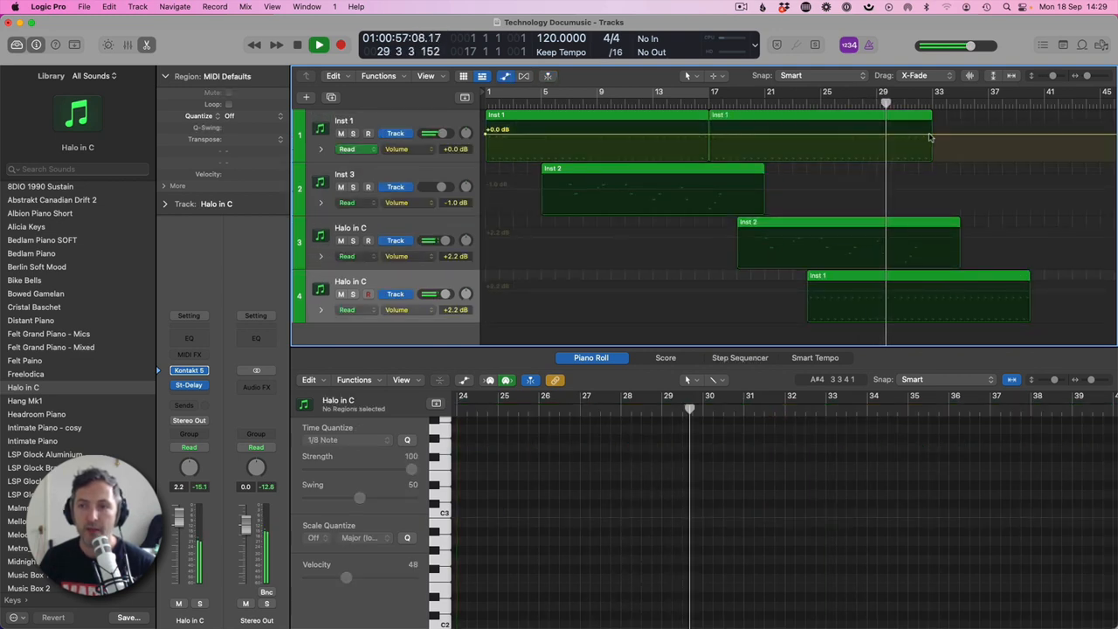
drag(929, 137, 938, 154)
key(a)
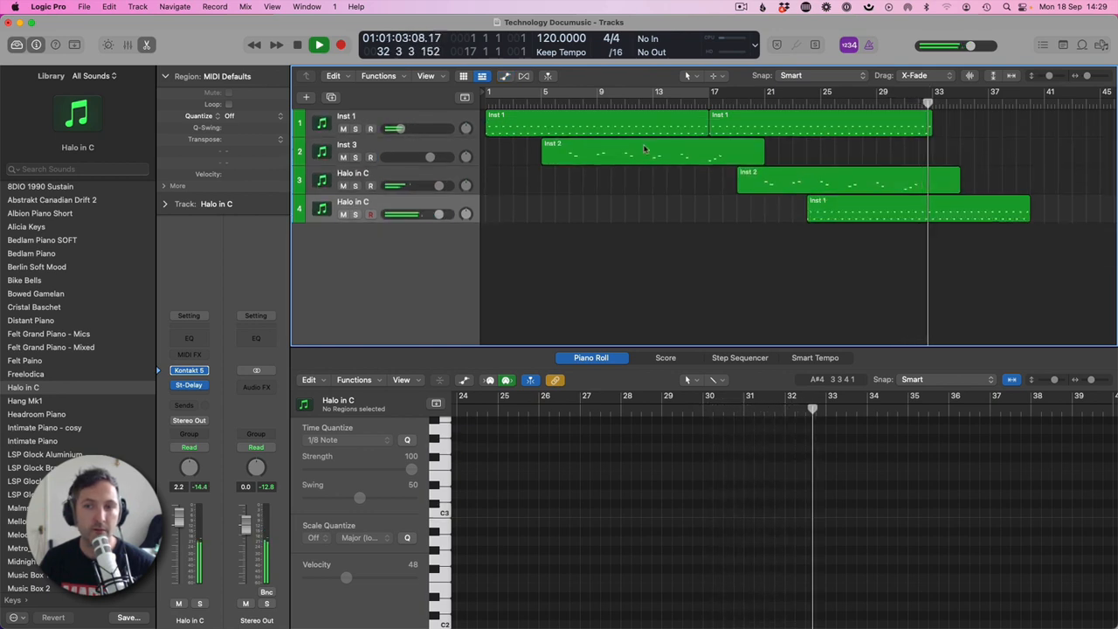
Copy the Inst 3 track's melody region to bar 33 and repeat the lower Halo in C track's pulse region from bar 40
drag(644, 148, 987, 161)
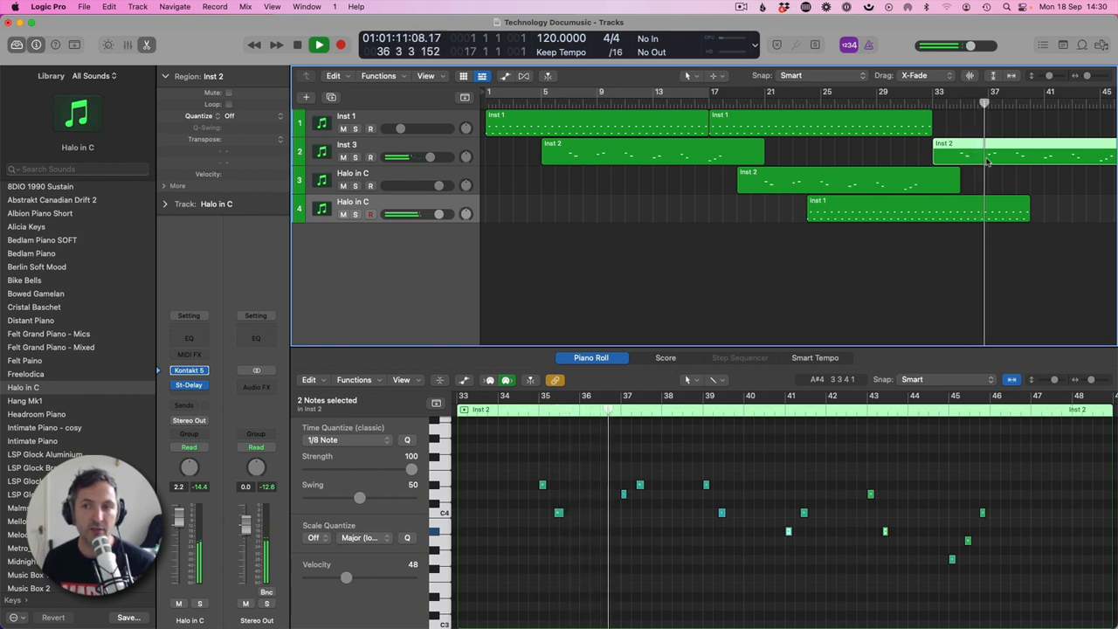
click(943, 214)
key(super+r)
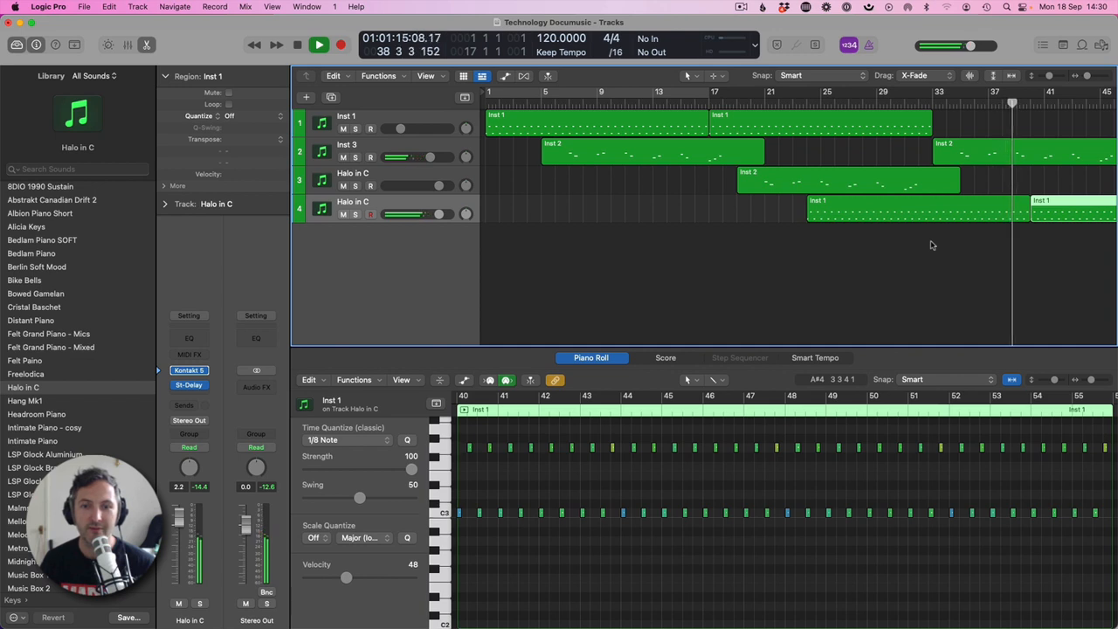
Copy the upper Halo in C track's melody region to bar 41, audition the layers and stop playback
scroll(931, 246, right, 3)
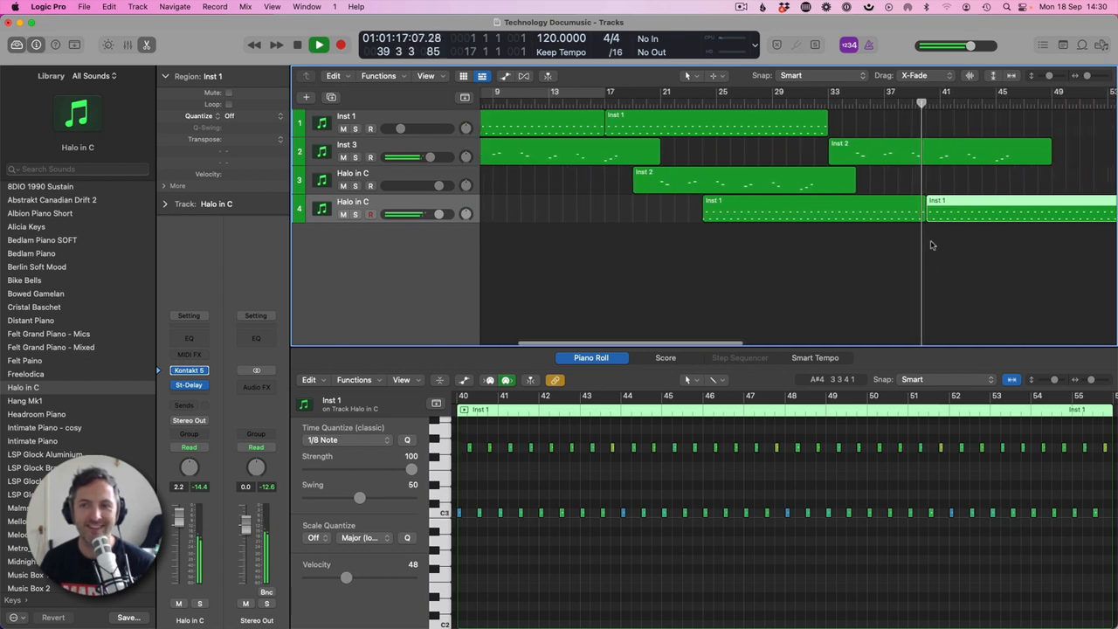
click(704, 185)
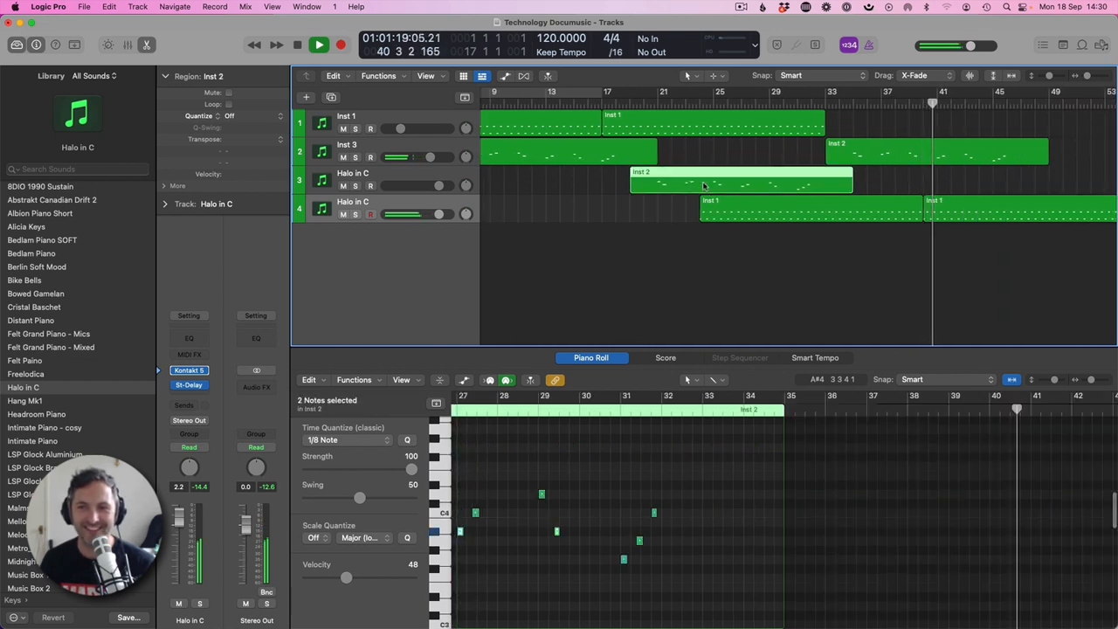
drag(704, 185, 999, 185)
scroll(874, 262, right, 5)
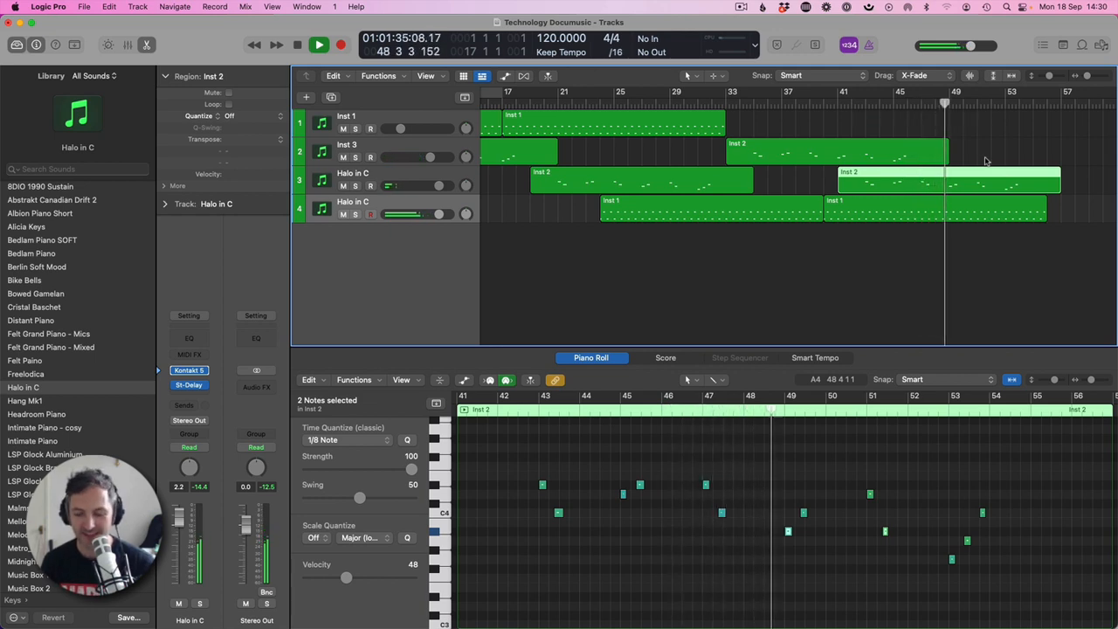
key(space)
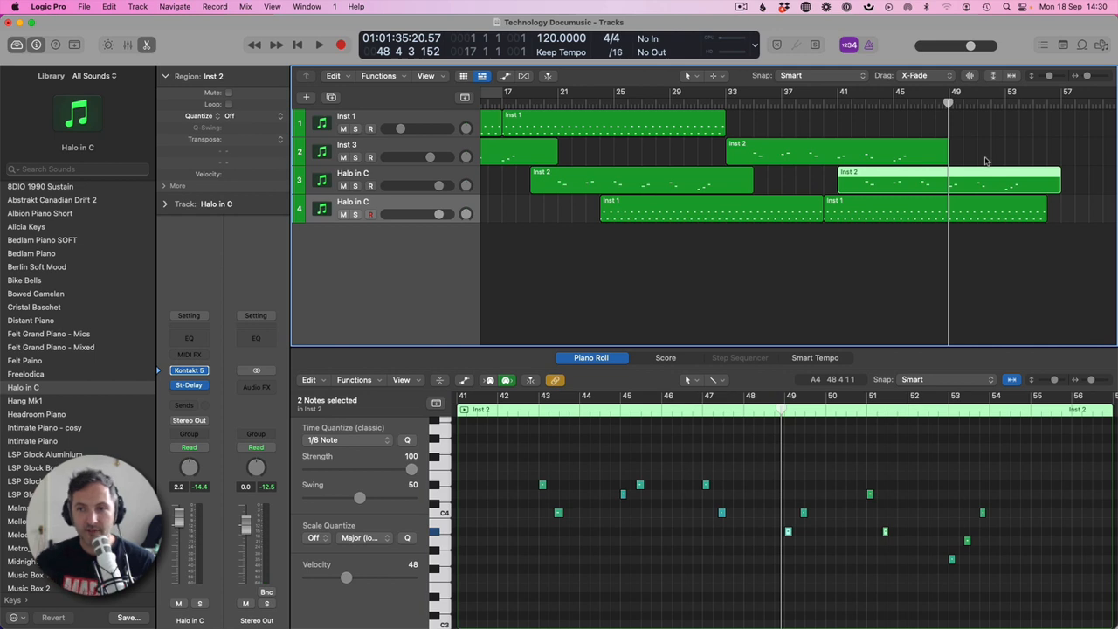
Select the last regions on the lower three tracks, place the playhead at bar 56 and examine the arrangement's full length
drag(891, 124, 884, 206)
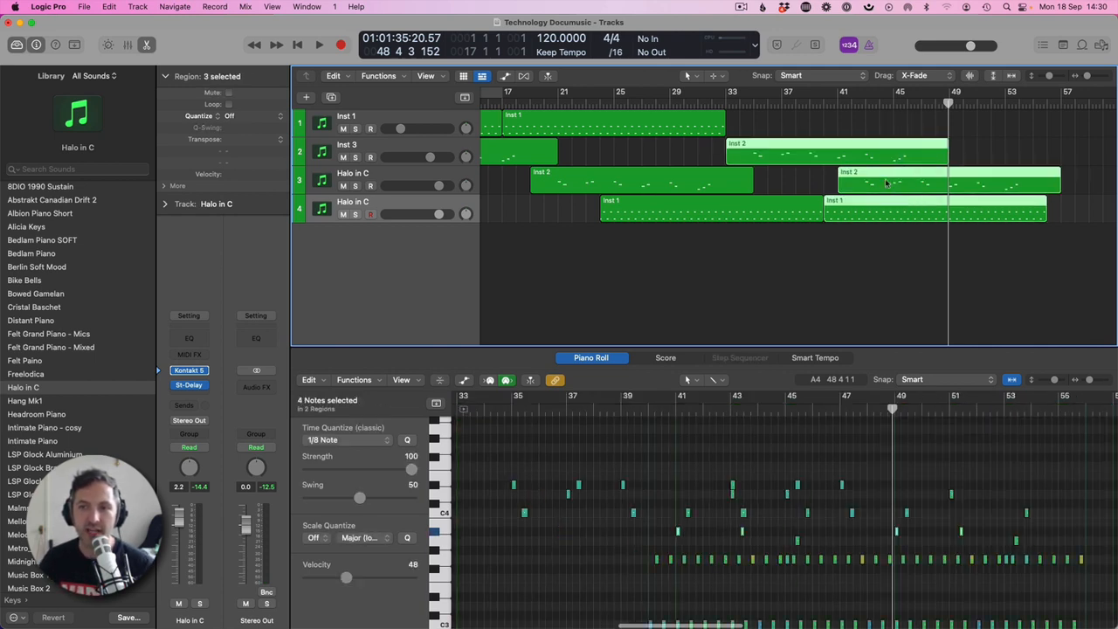
scroll(786, 188, left, 10)
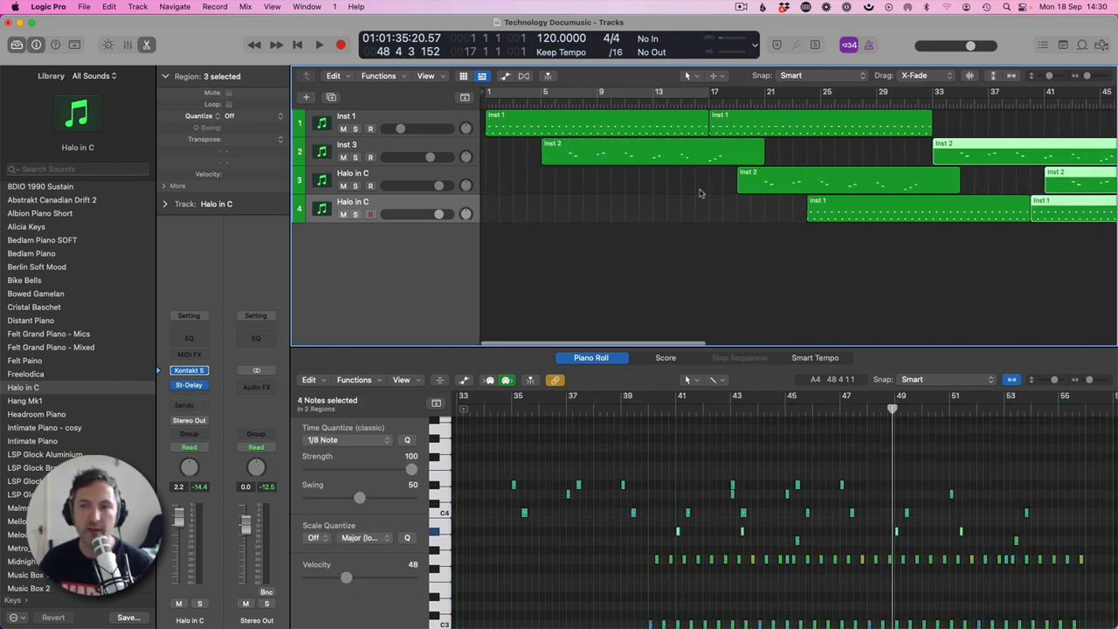
scroll(700, 193, right, 10)
click(1000, 104)
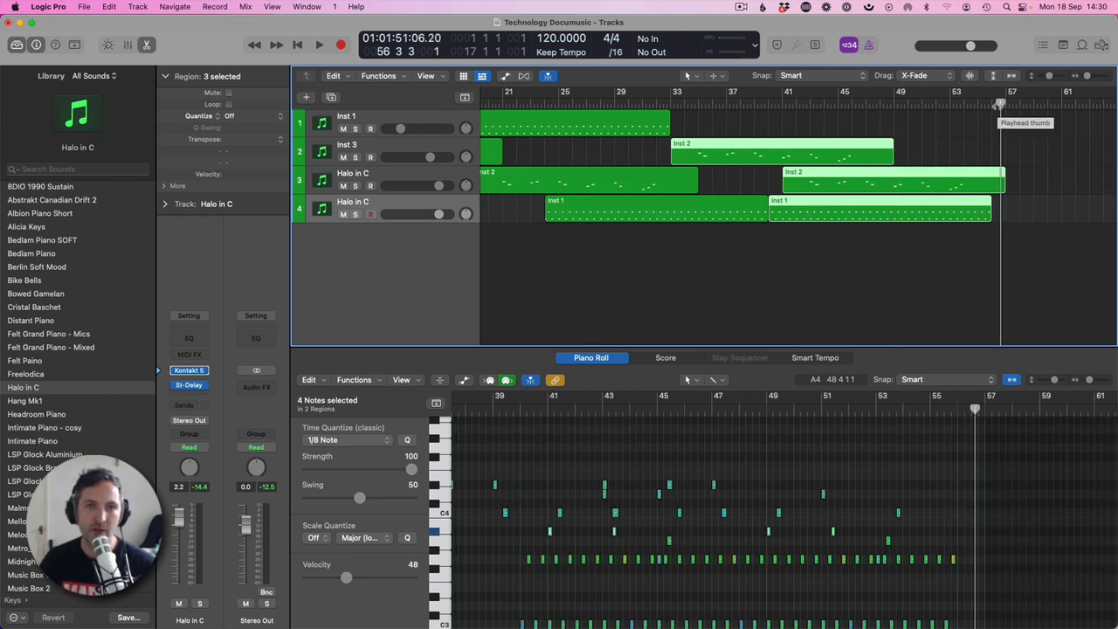
scroll(996, 107, left, 10)
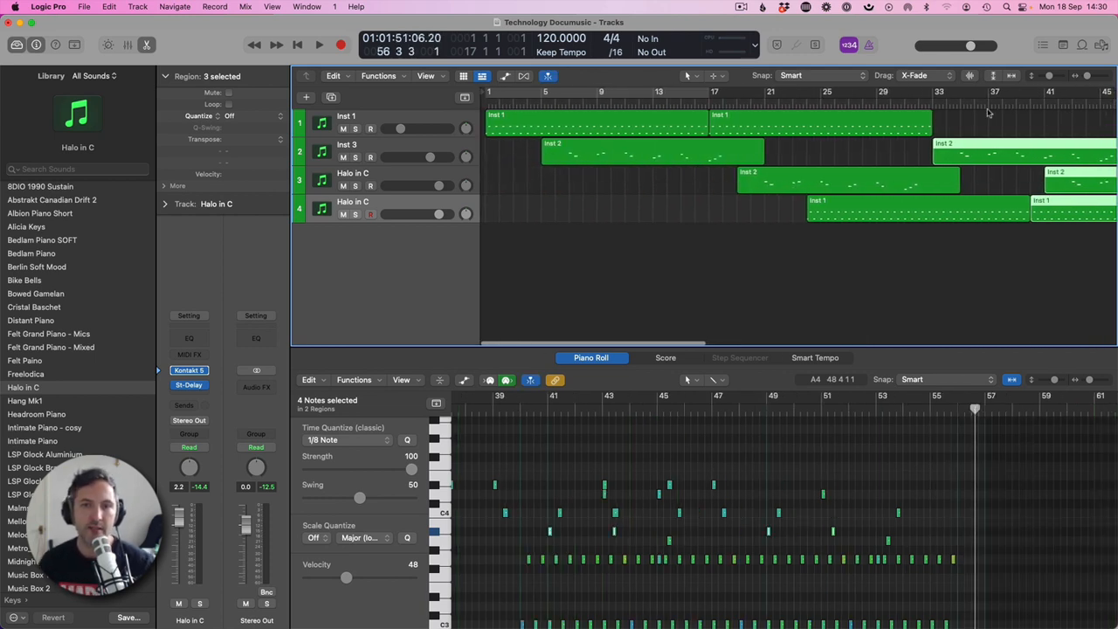